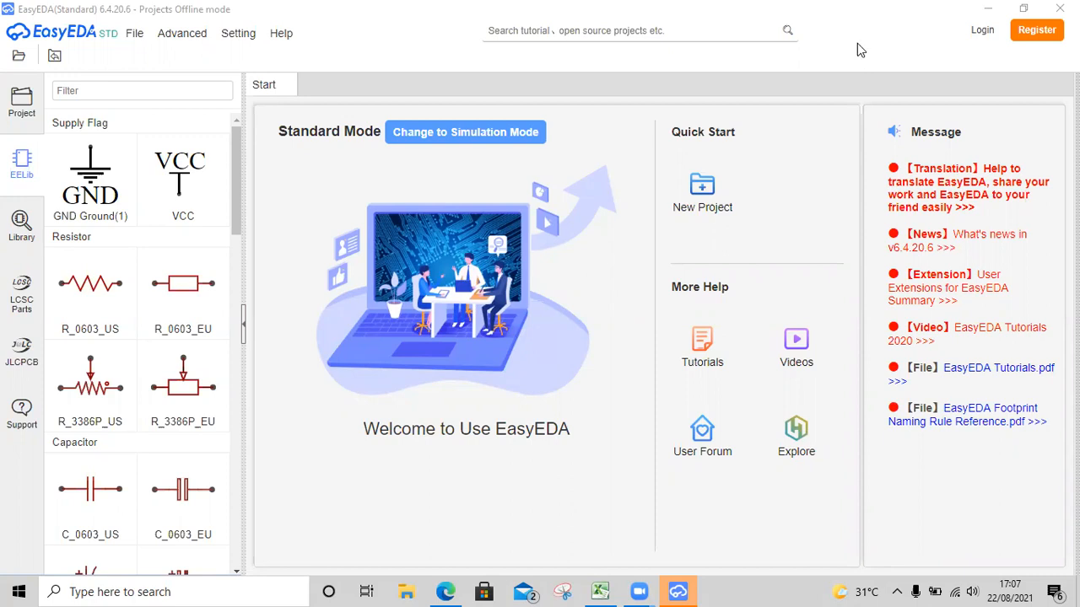
Step: Log in with the Google account and change the editor from Standard Mode to Simulation Mode
click(994, 34)
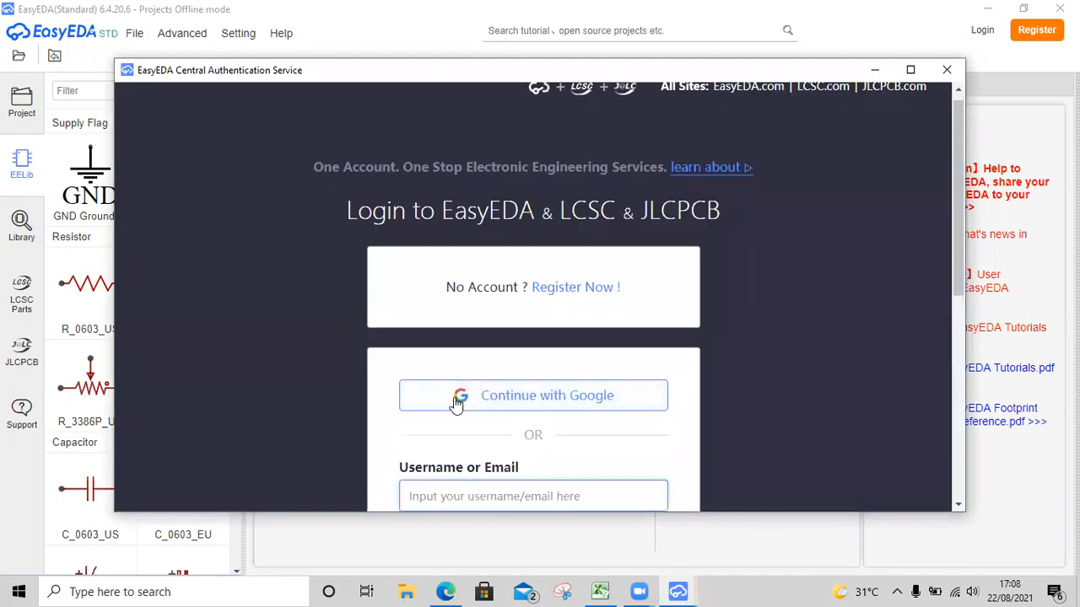
click(455, 403)
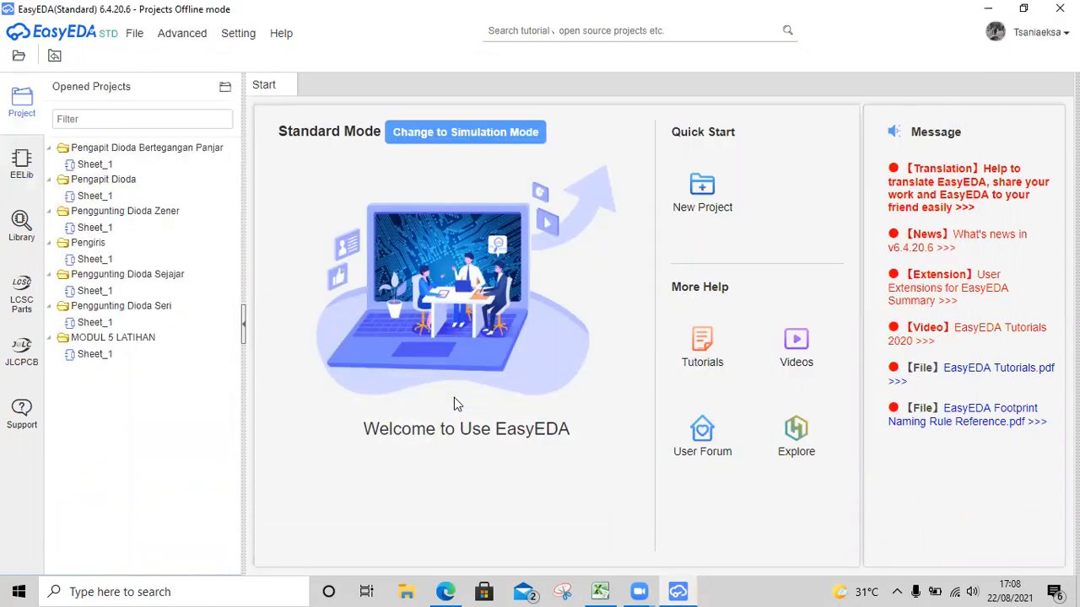
click(408, 135)
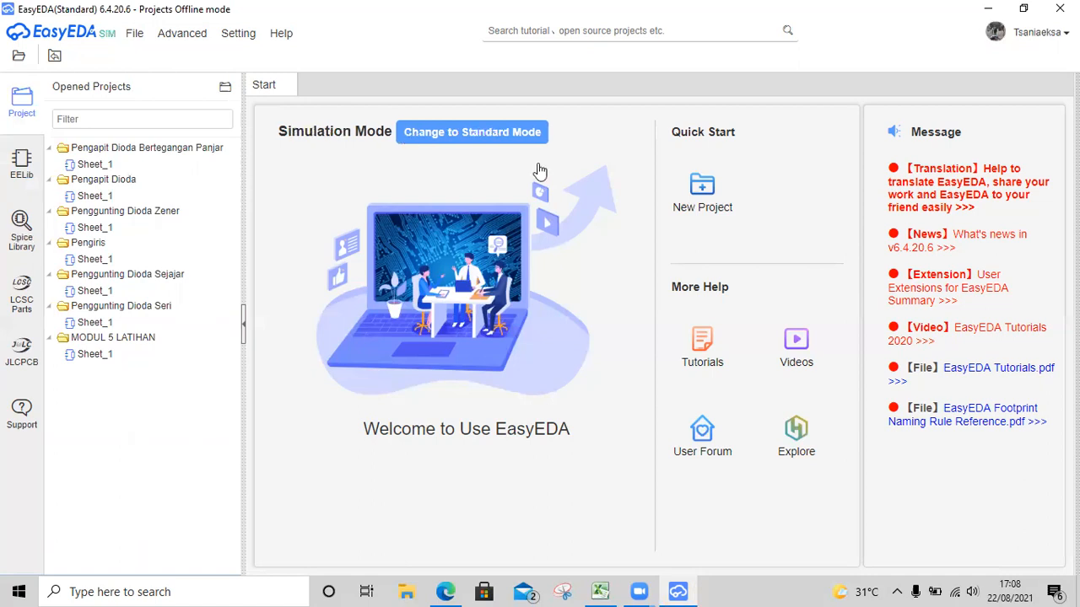
click(708, 191)
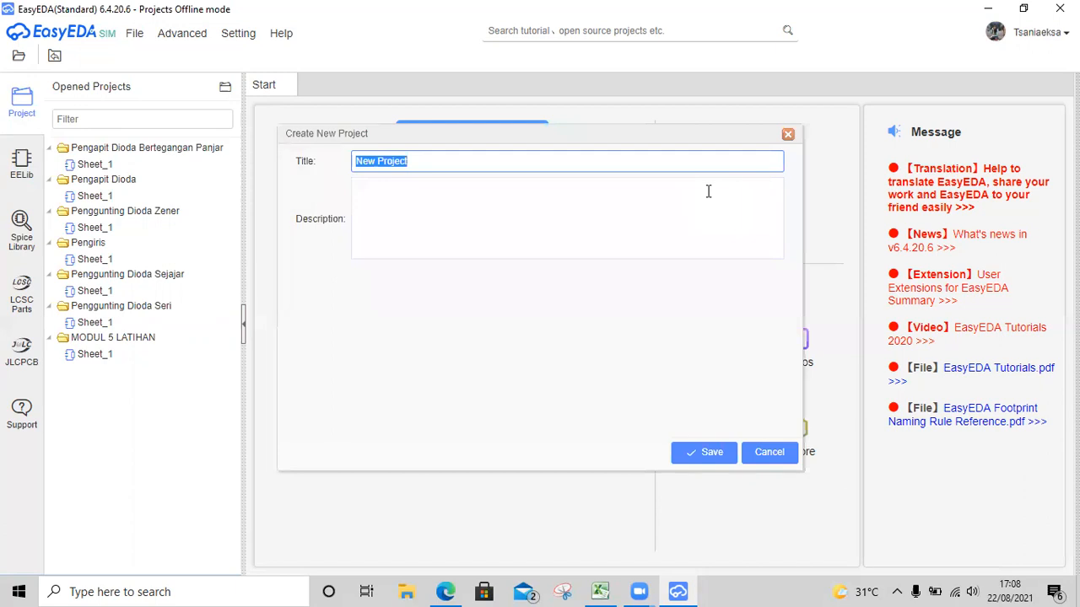
text(Rangkaian penggunting dioda seri)
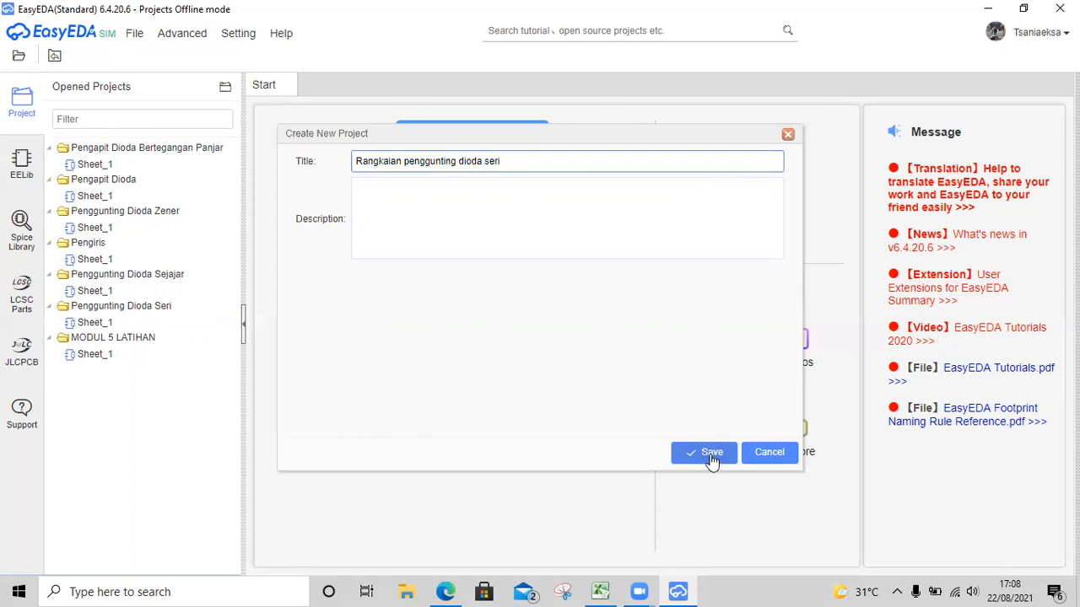
click(787, 135)
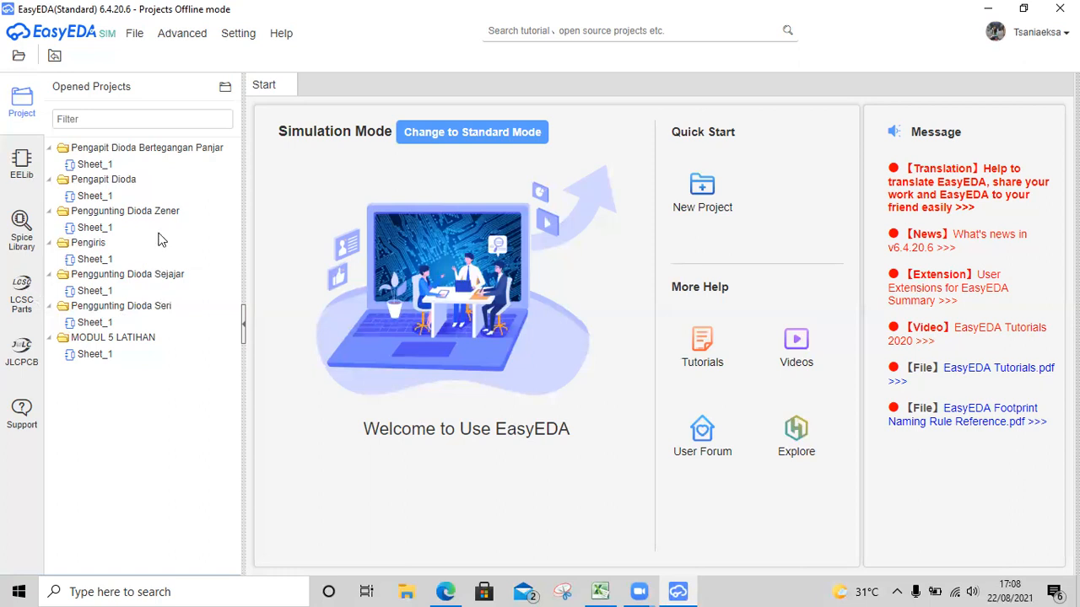
Step: Open Sheet_1 of the Penggunting Dioda Seri project
click(100, 326)
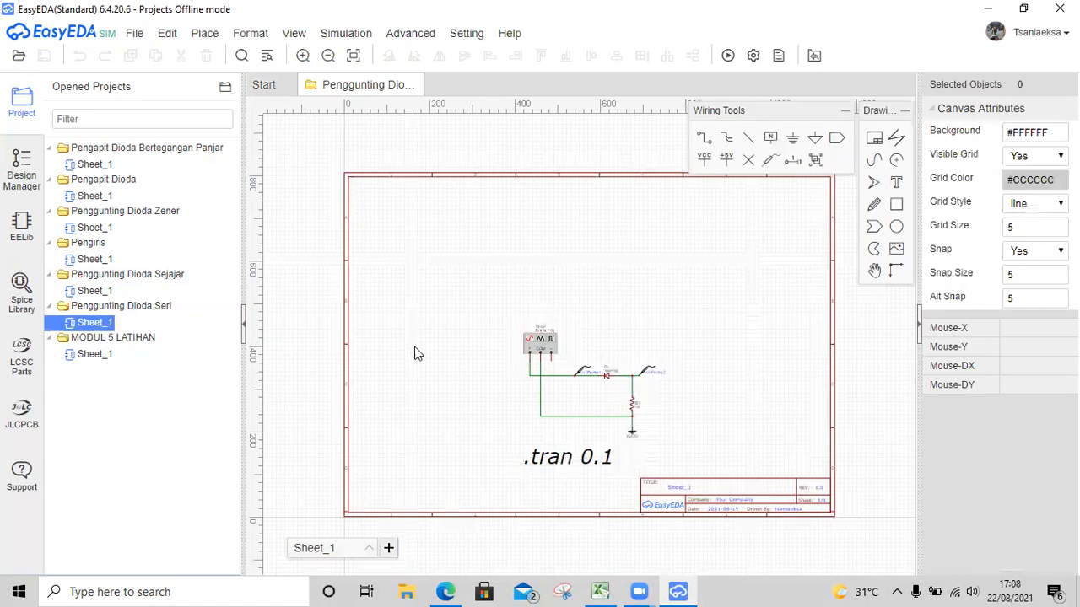
click(302, 55)
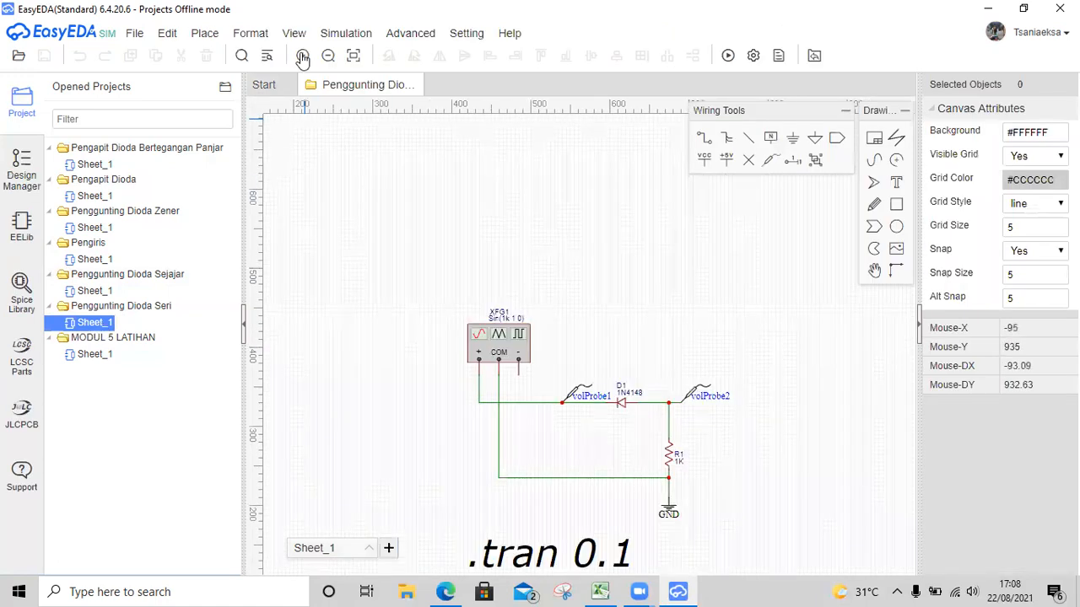
click(300, 54)
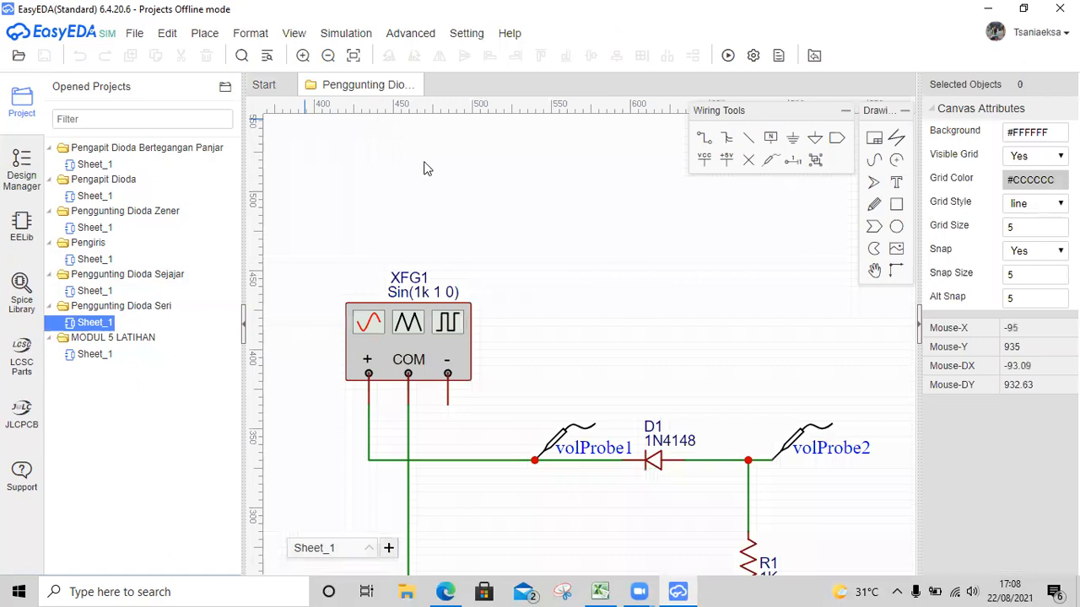
click(329, 57)
click(330, 57)
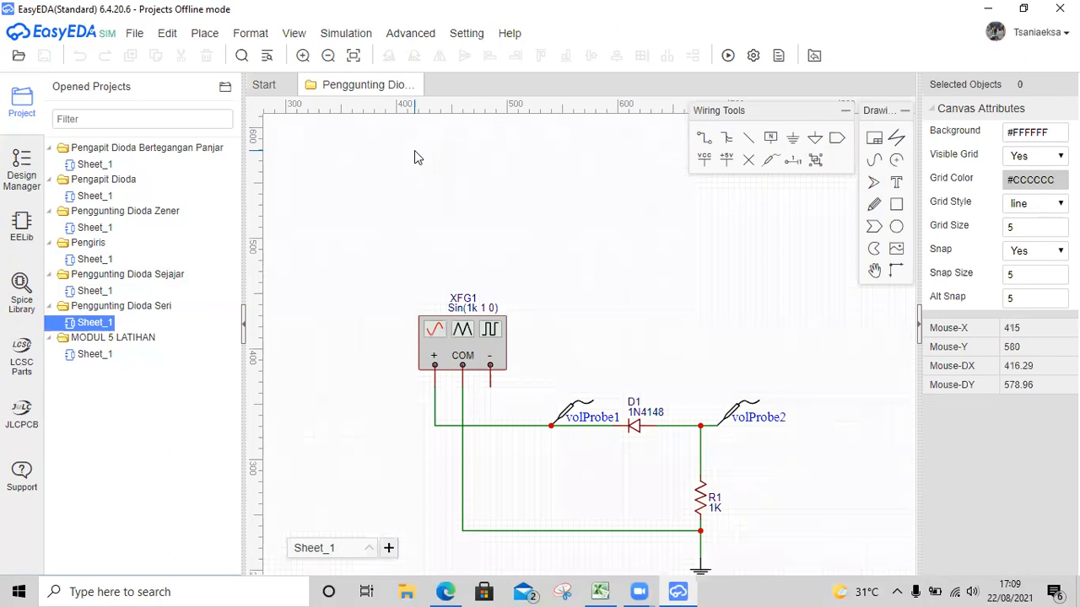
scroll(414, 150, down, 2)
scroll(414, 150, down, 1)
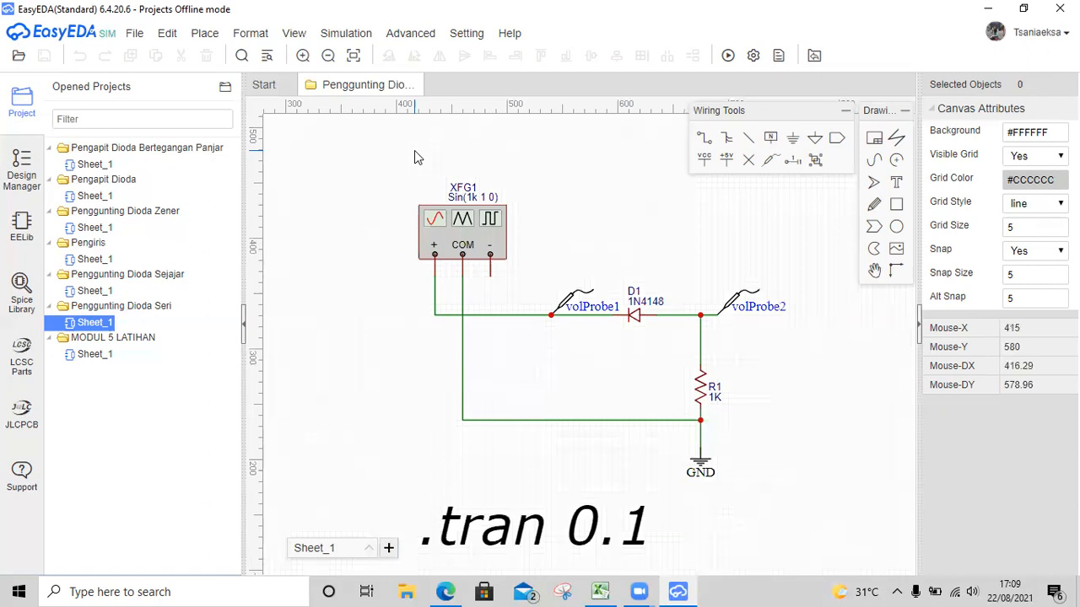
Step: Flip diode D1 horizontally in the series clipper circuit
click(644, 324)
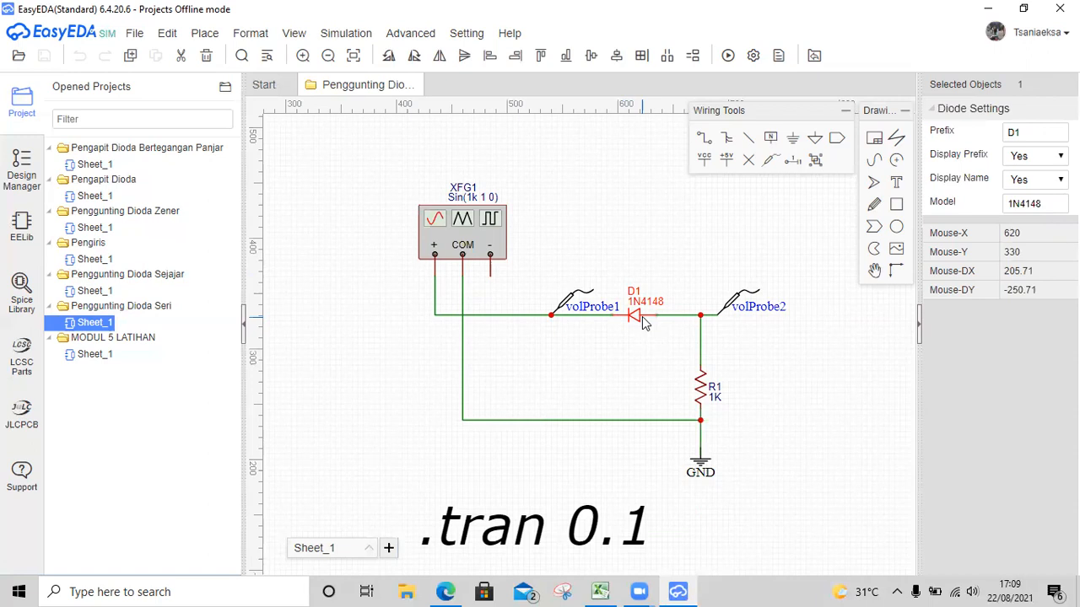
key(x)
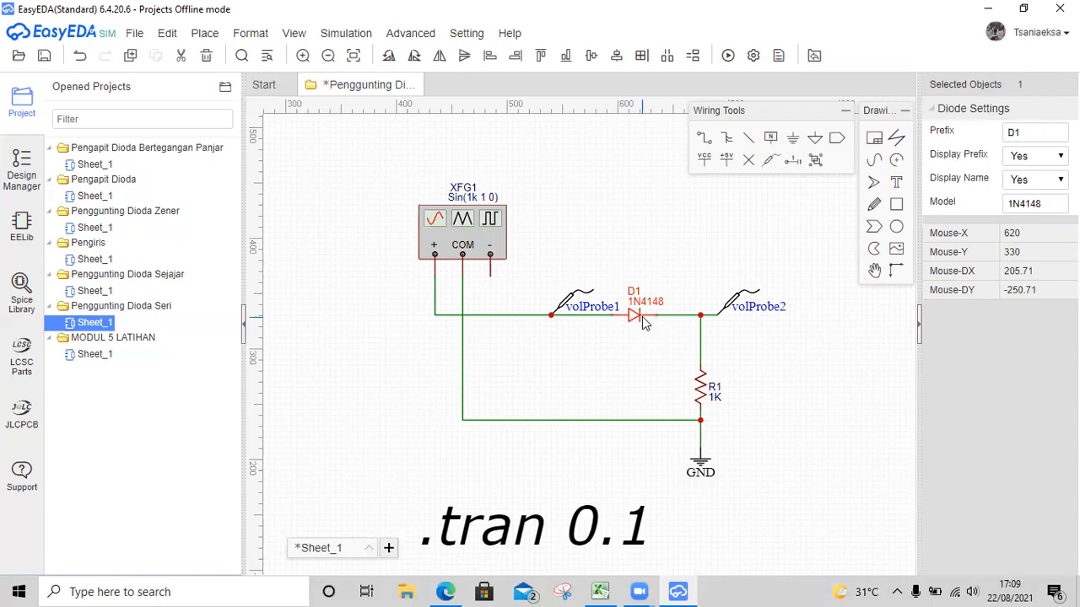
click(642, 317)
Step: Review the settings of function generator XFG1 and resistor R1, and save the schematic
click(470, 242)
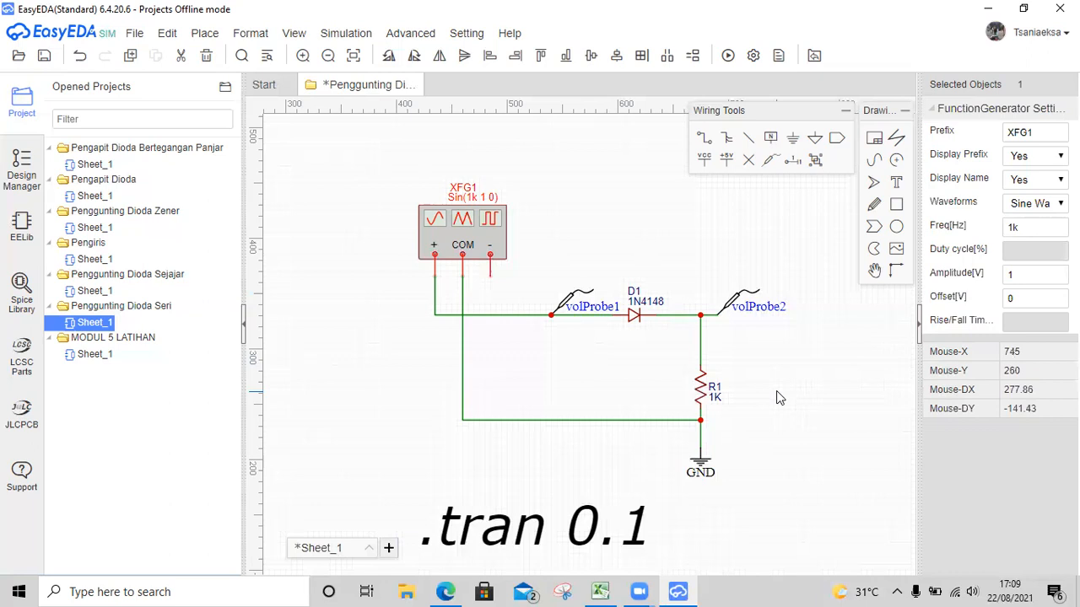
click(703, 396)
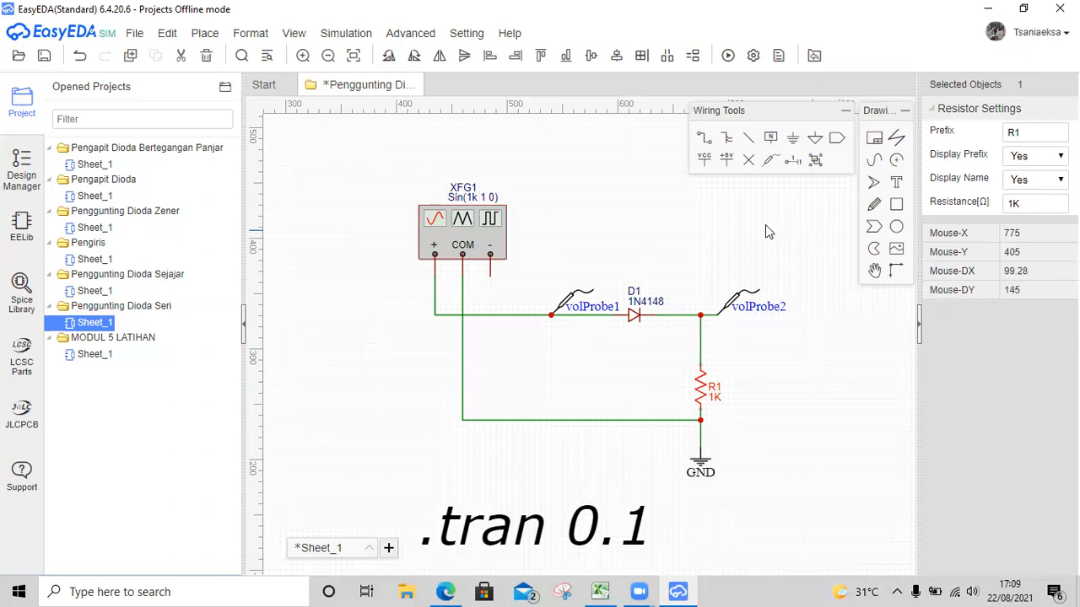
click(469, 232)
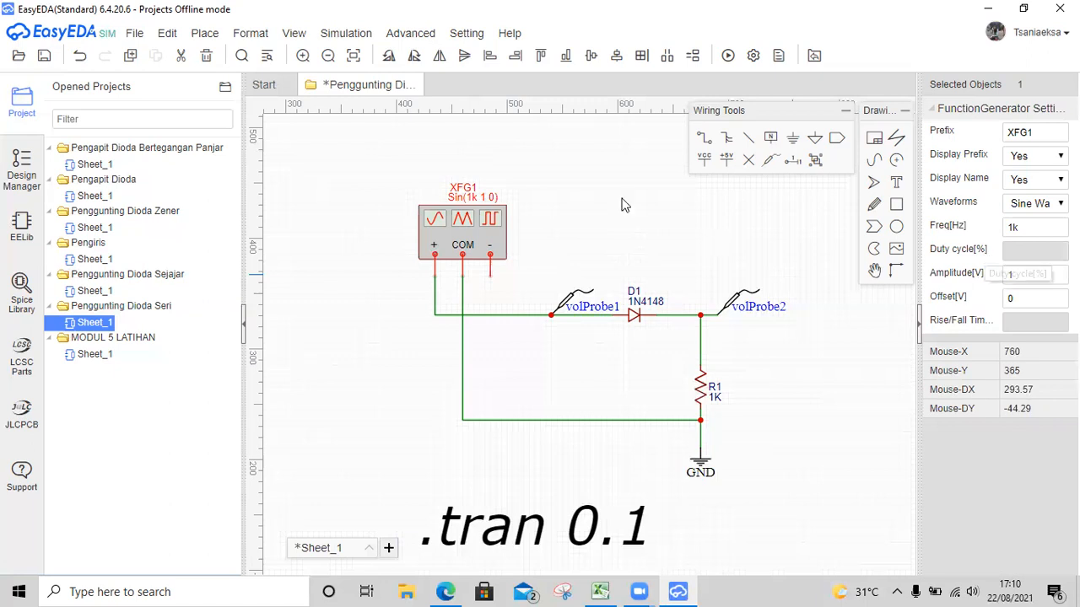
click(47, 55)
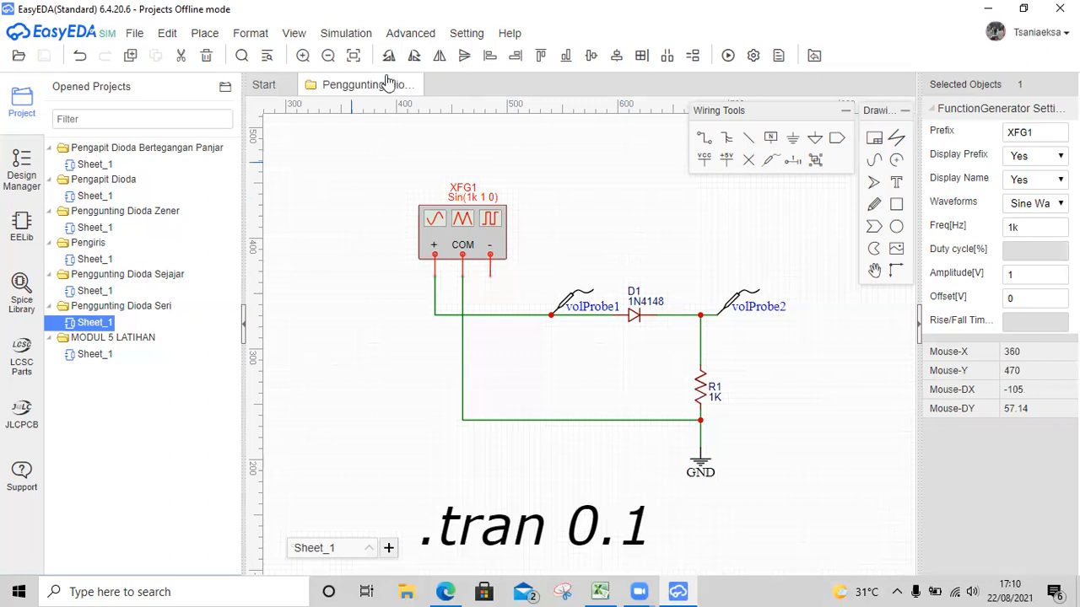
Step: Run the simulation and enlarge the first 3 ms or so of the resulting waveform
click(728, 56)
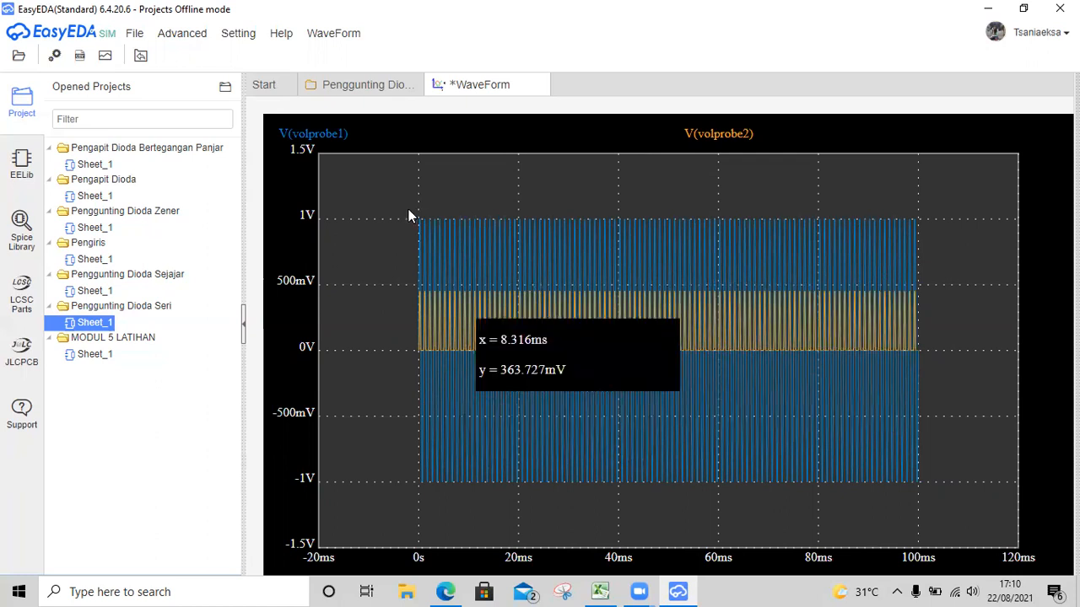
drag(408, 209, 434, 228)
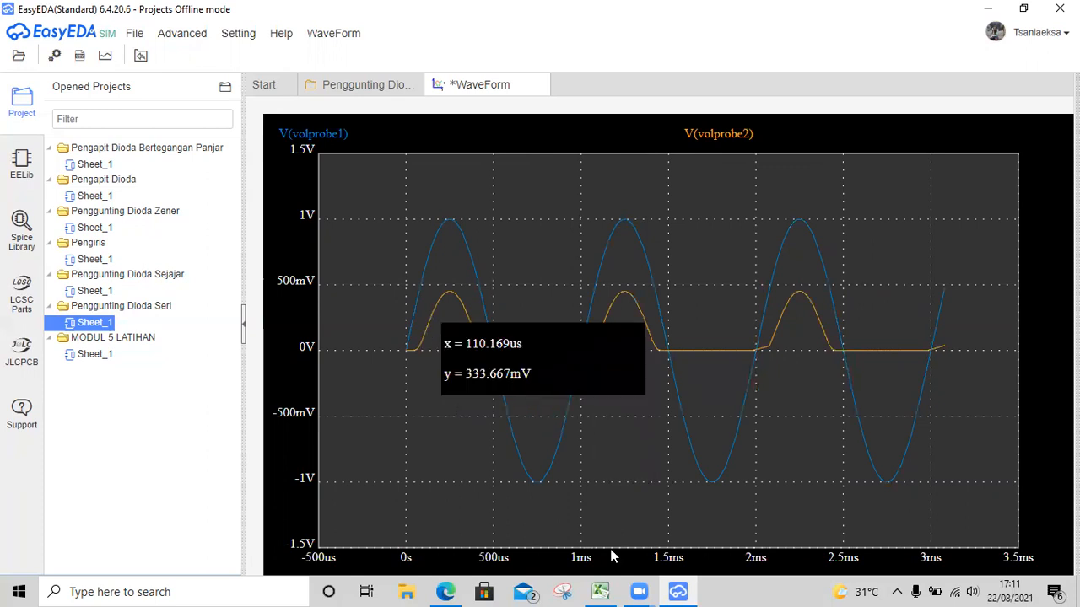
Step: Switch between Excel and EasyEDA to compare the simulated input and output waveforms with the diode clipper observation table
click(599, 591)
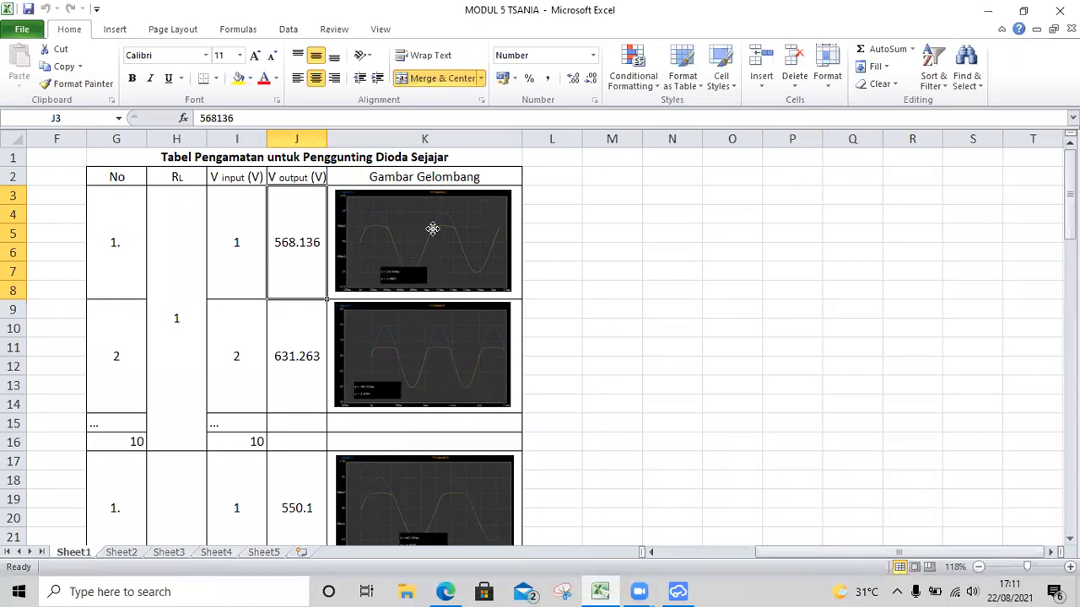
click(432, 233)
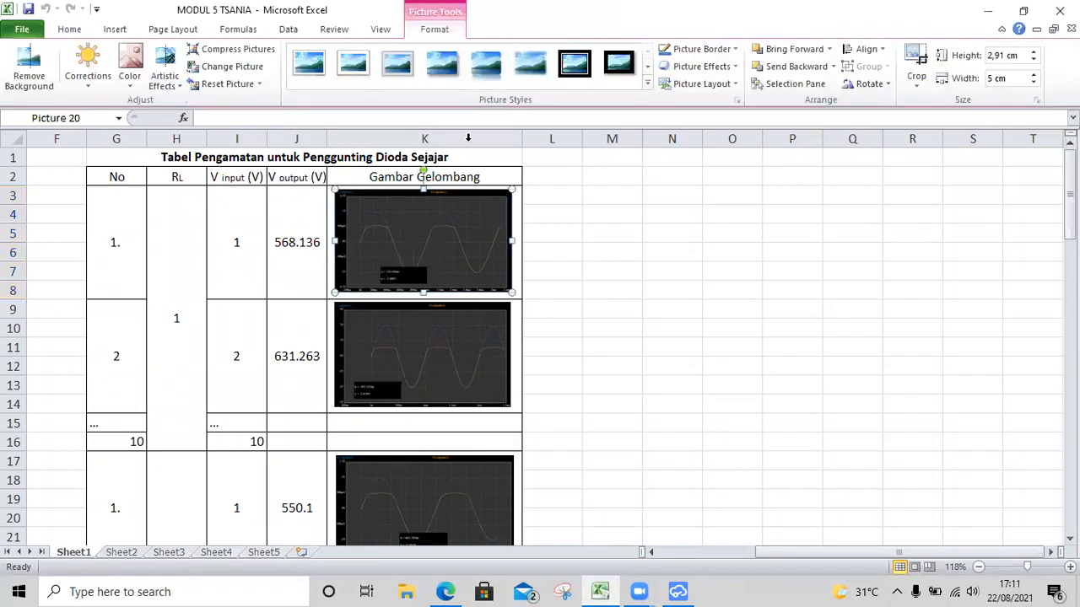
click(578, 259)
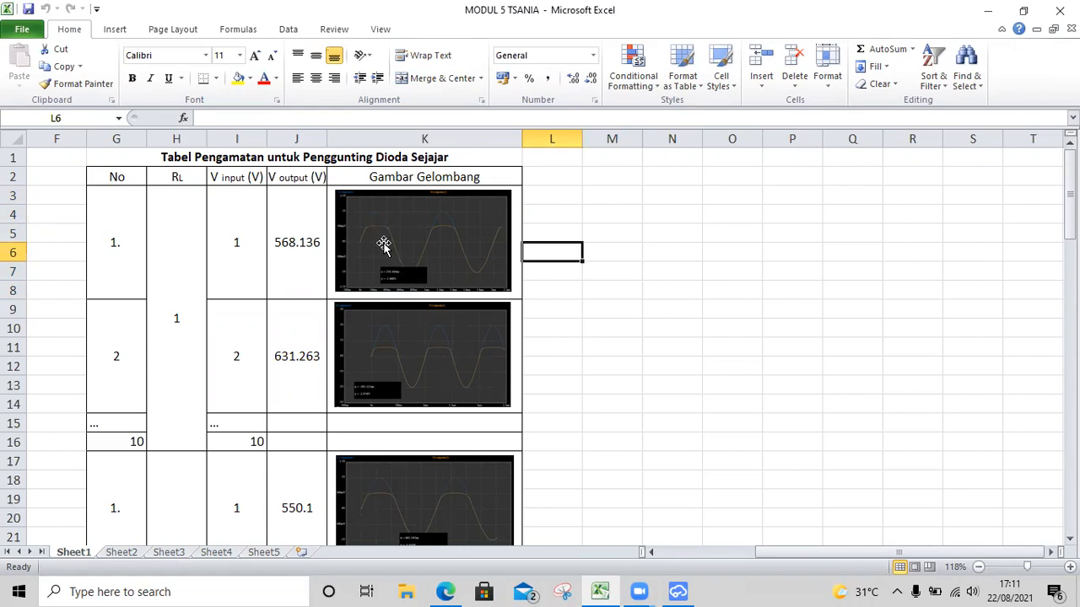
click(680, 592)
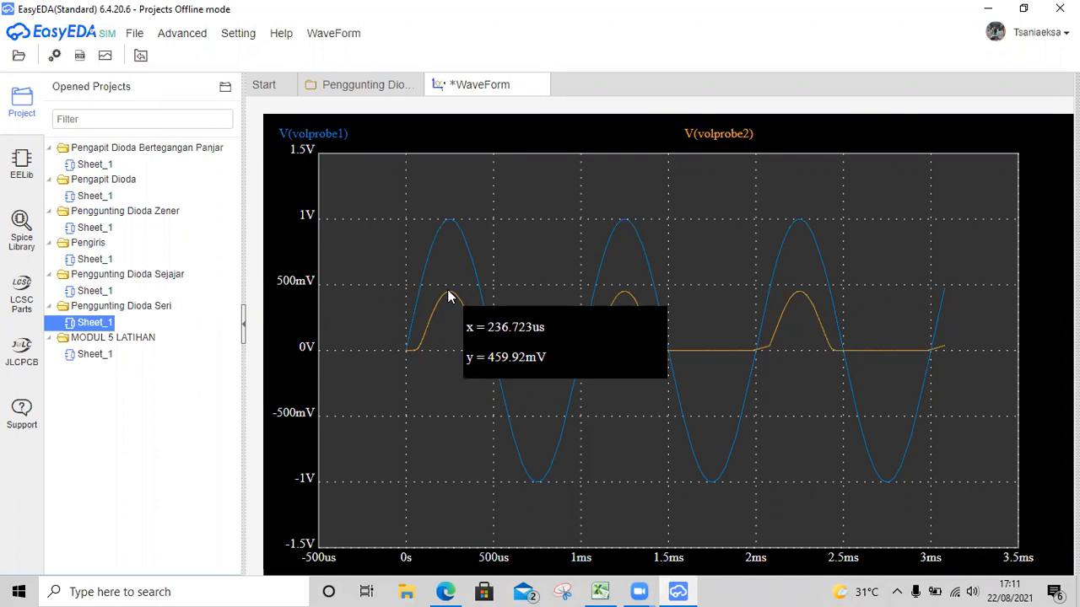
click(600, 591)
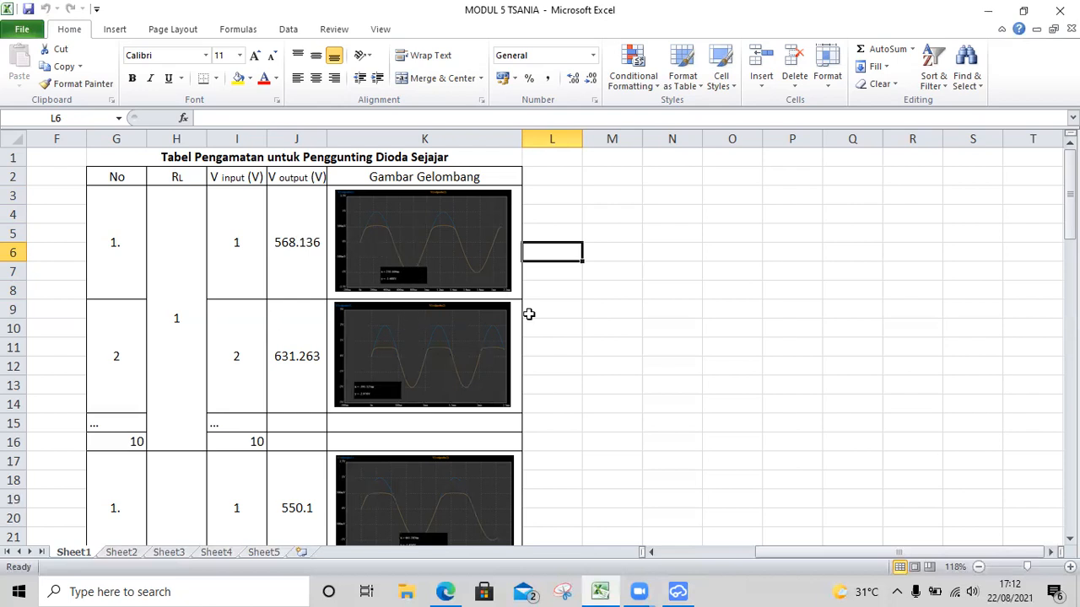
click(678, 590)
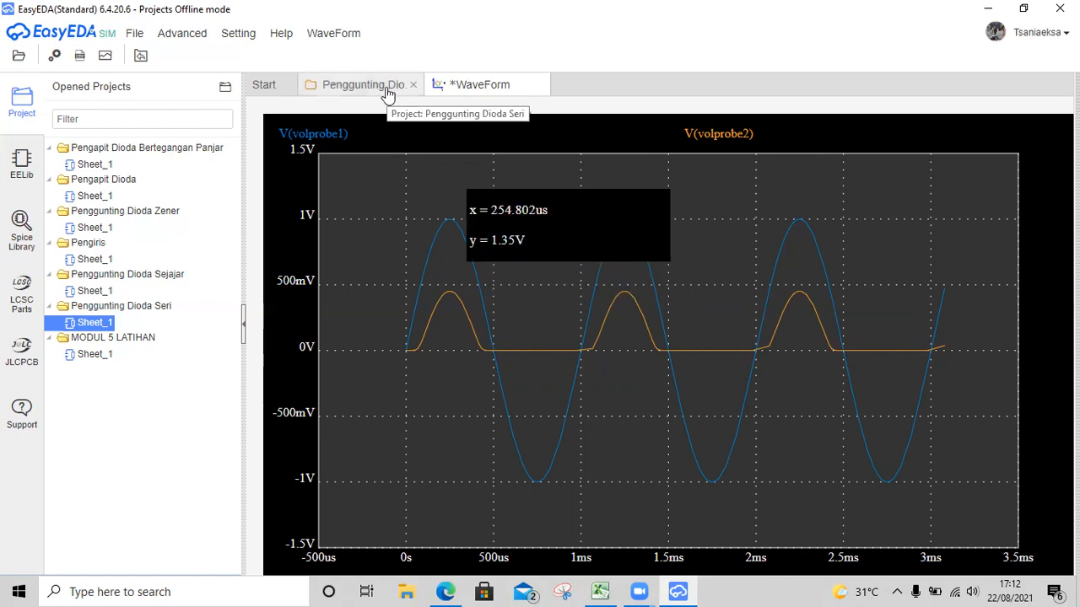
click(603, 585)
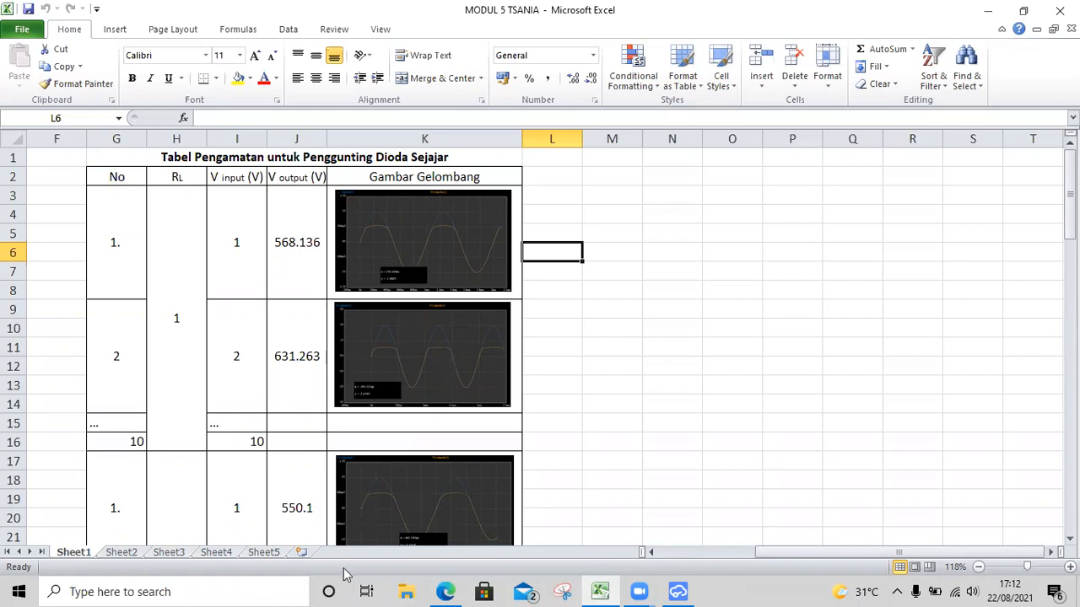
mouse_move(648, 589)
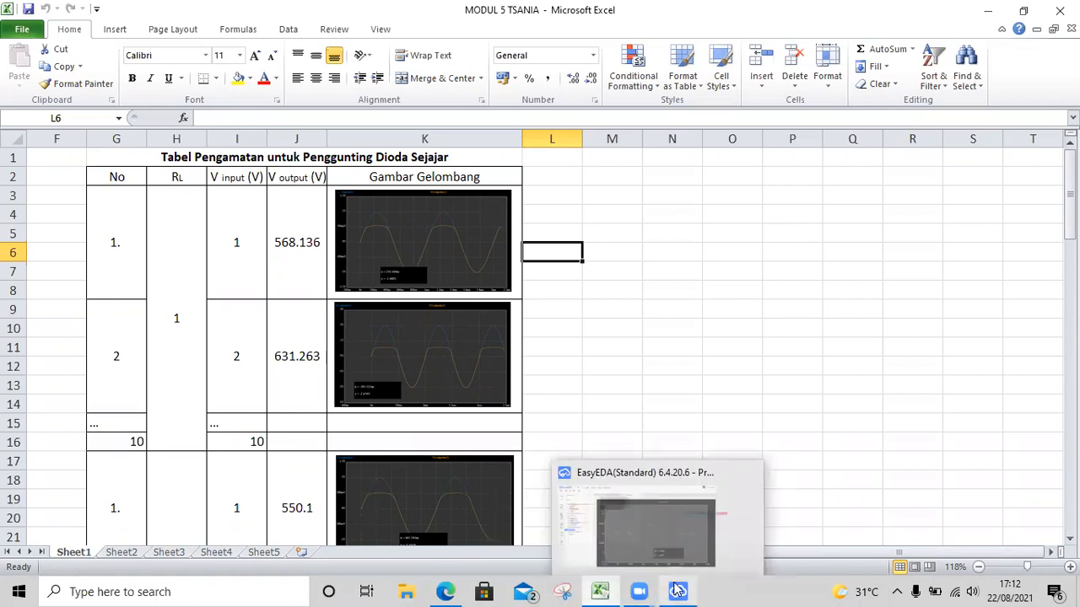
click(677, 591)
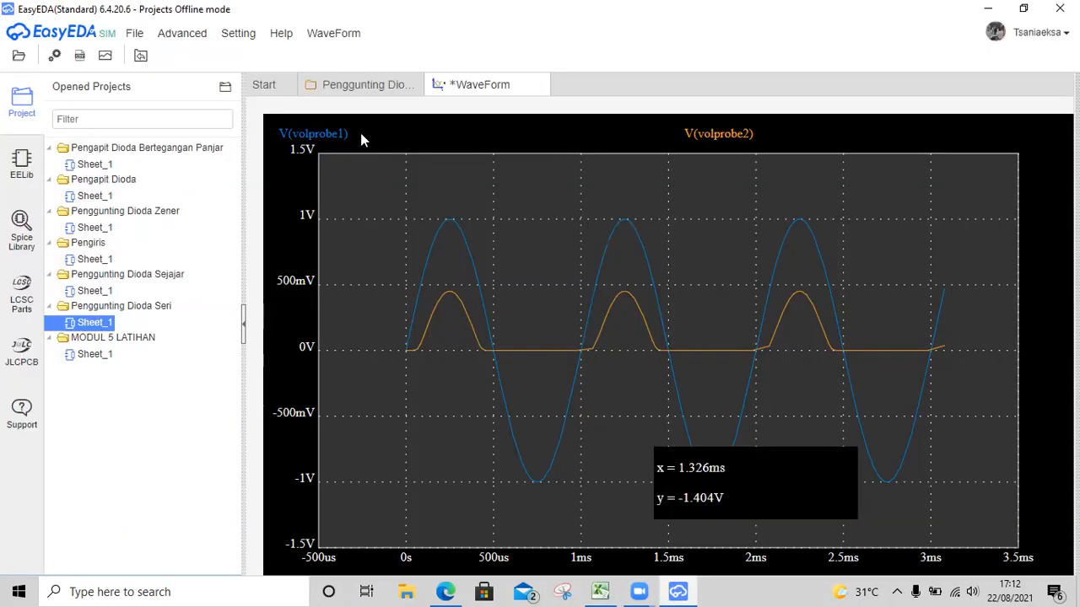
Step: Close the waveform result without saving it
click(337, 89)
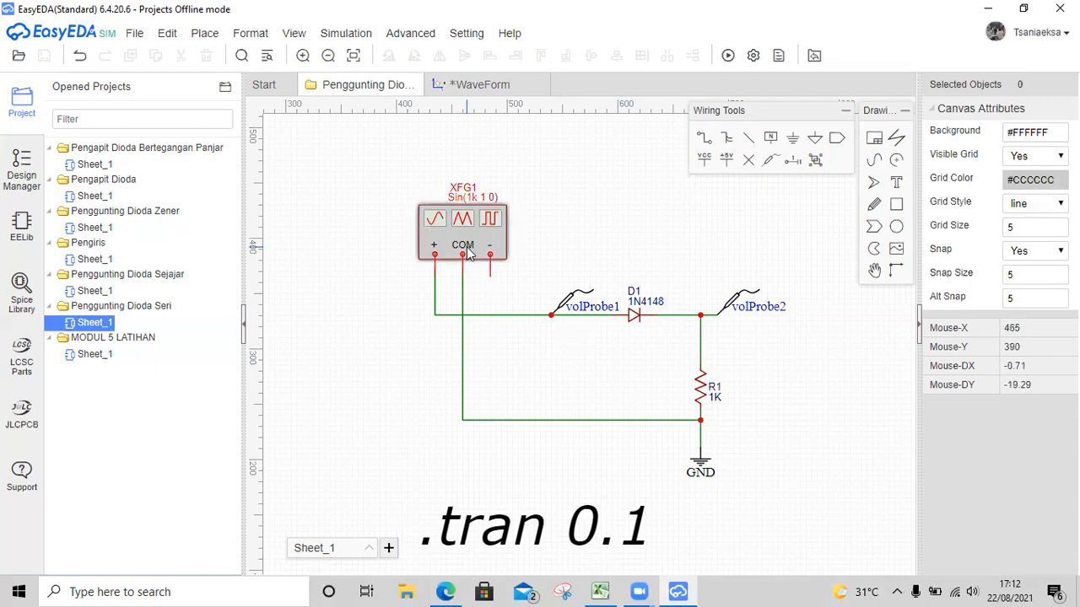
click(483, 85)
drag(548, 92, 541, 88)
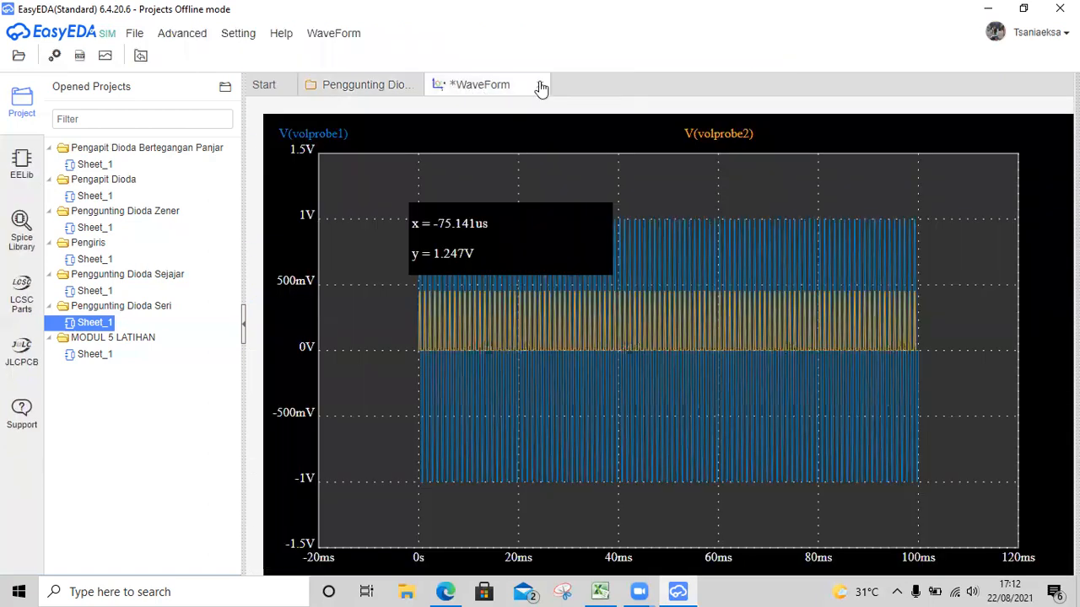
click(541, 86)
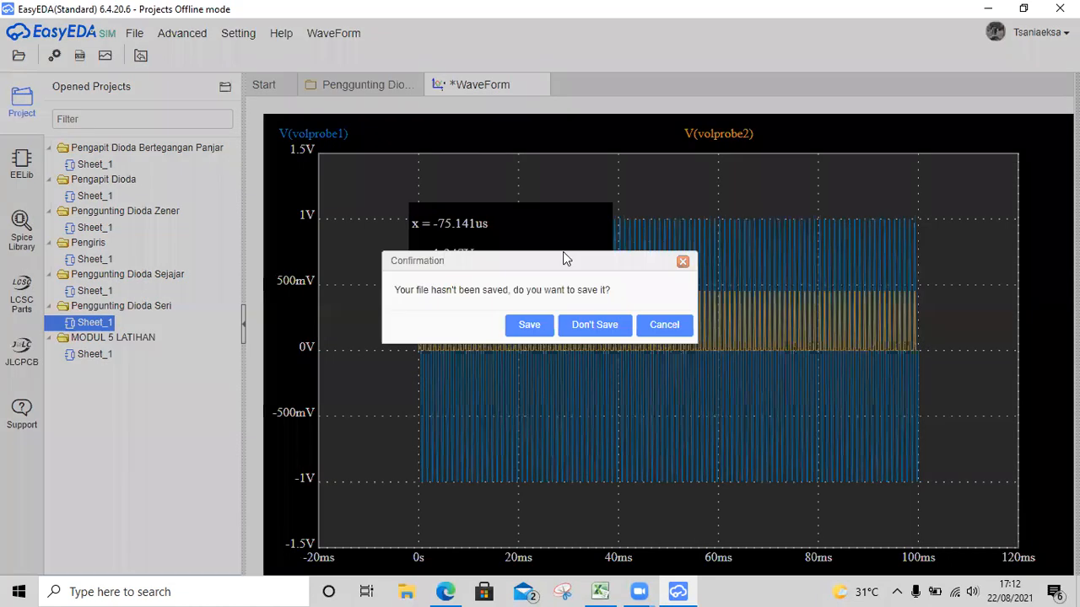
click(590, 325)
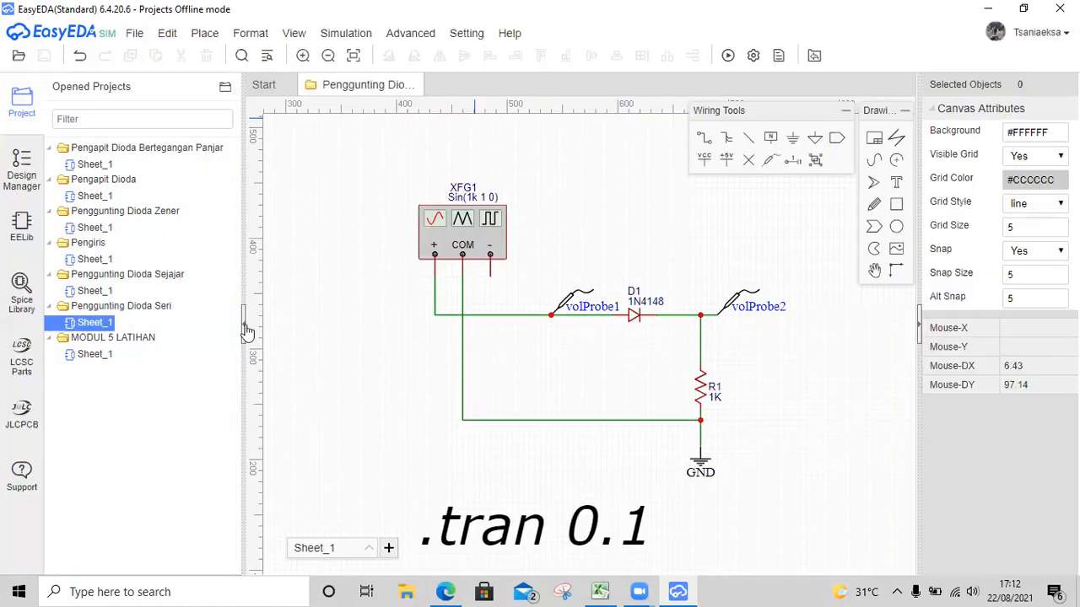
Step: Open Sheet_1 of the Penggunting Dioda Sejajar project and close the Penggunting Dioda Seri schematic
click(103, 291)
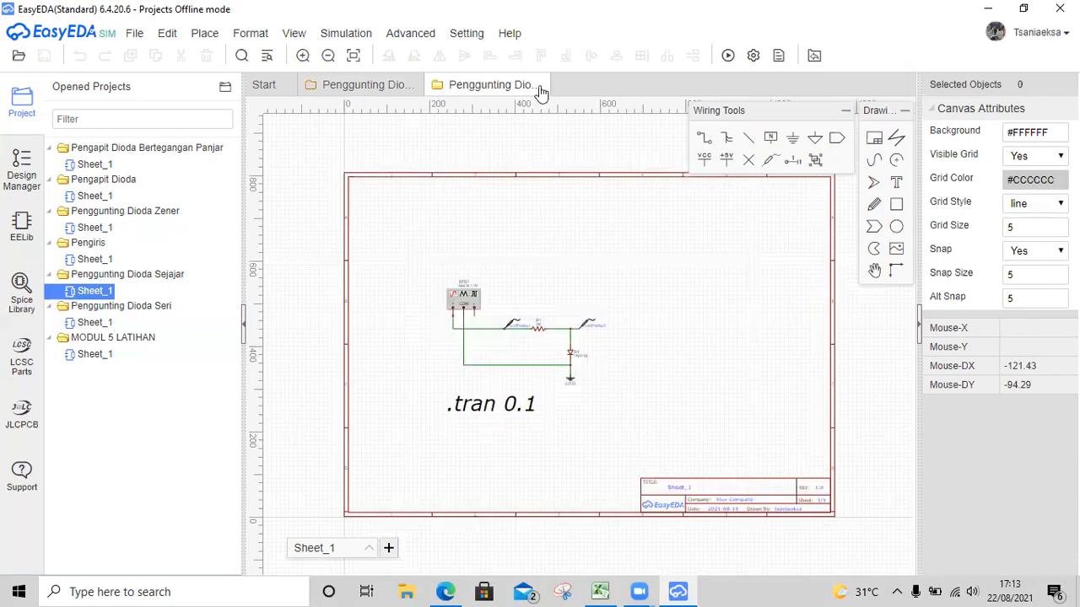
click(410, 85)
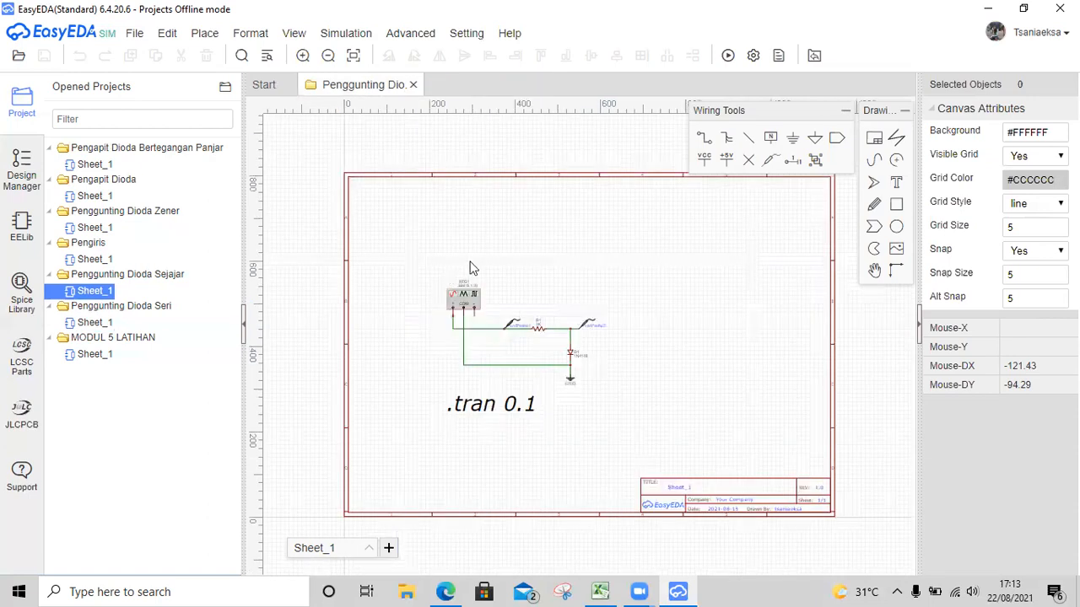
click(303, 56)
scroll(452, 192, up, 2)
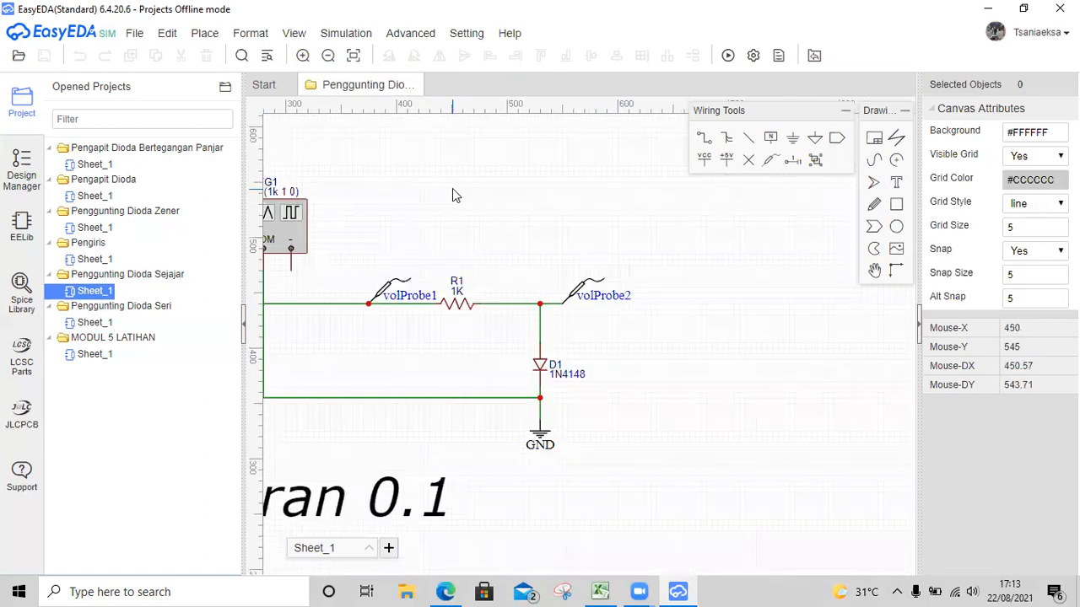
Step: Run the simulation of the Penggunting Dioda Sejajar circuit and enlarge about the first 2 ms of the waveform
scroll(452, 188, left, 4)
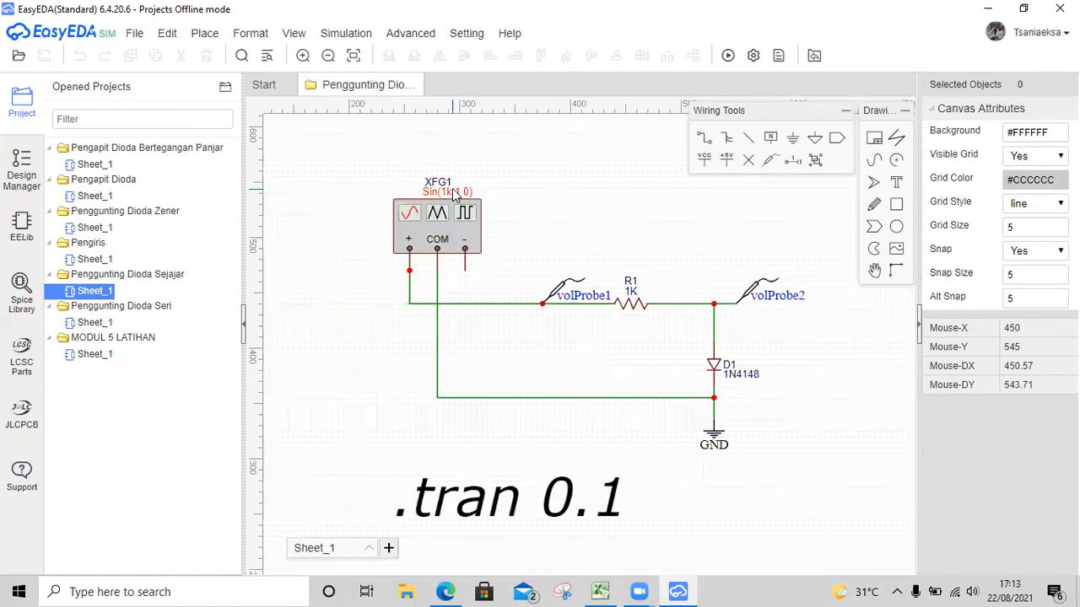
scroll(452, 192, left, 1)
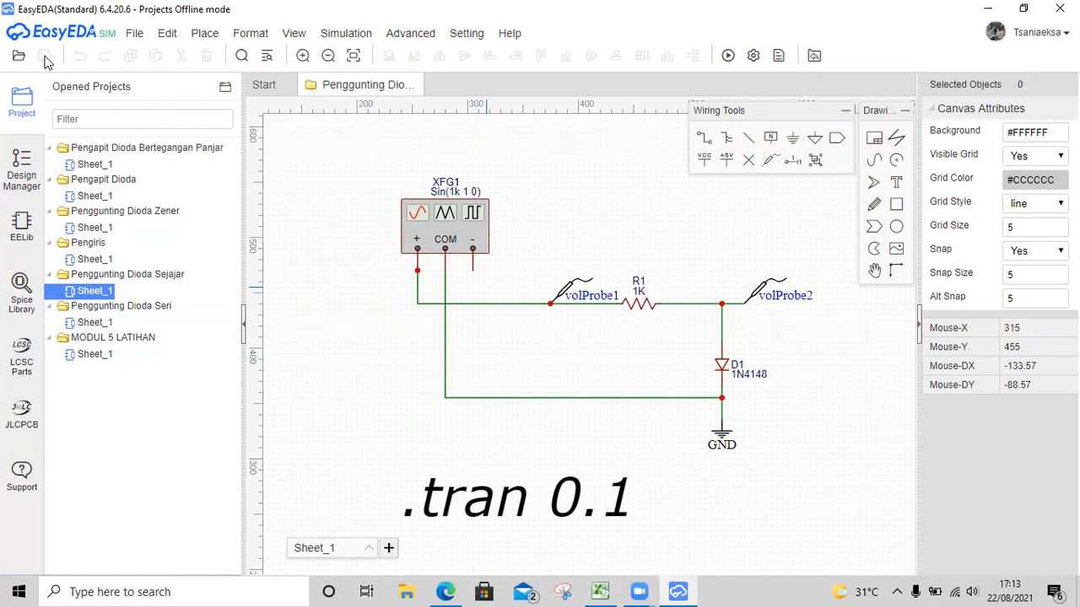
click(410, 33)
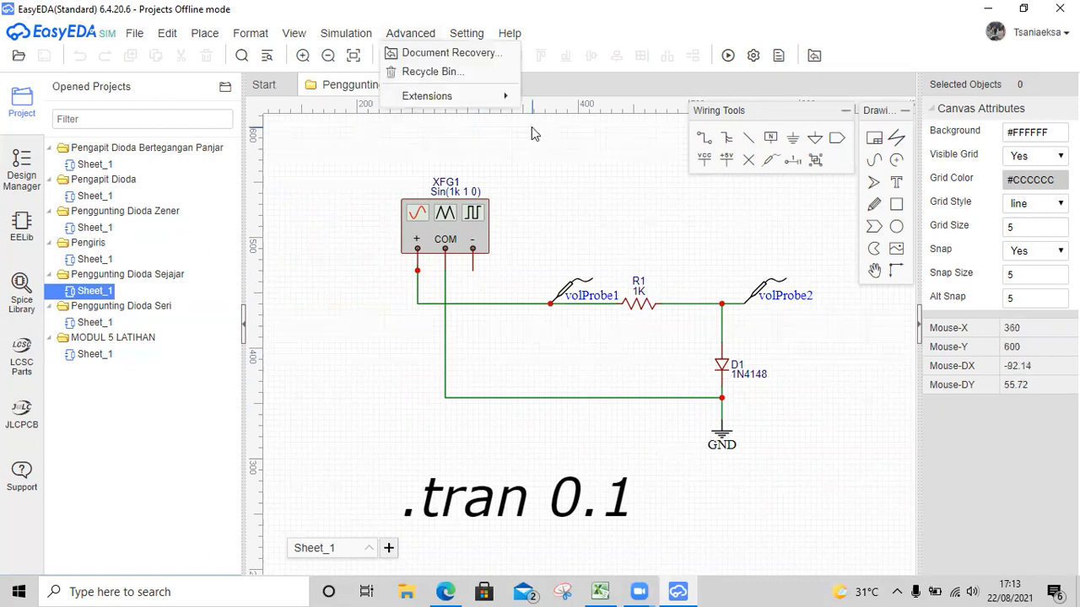
click(728, 59)
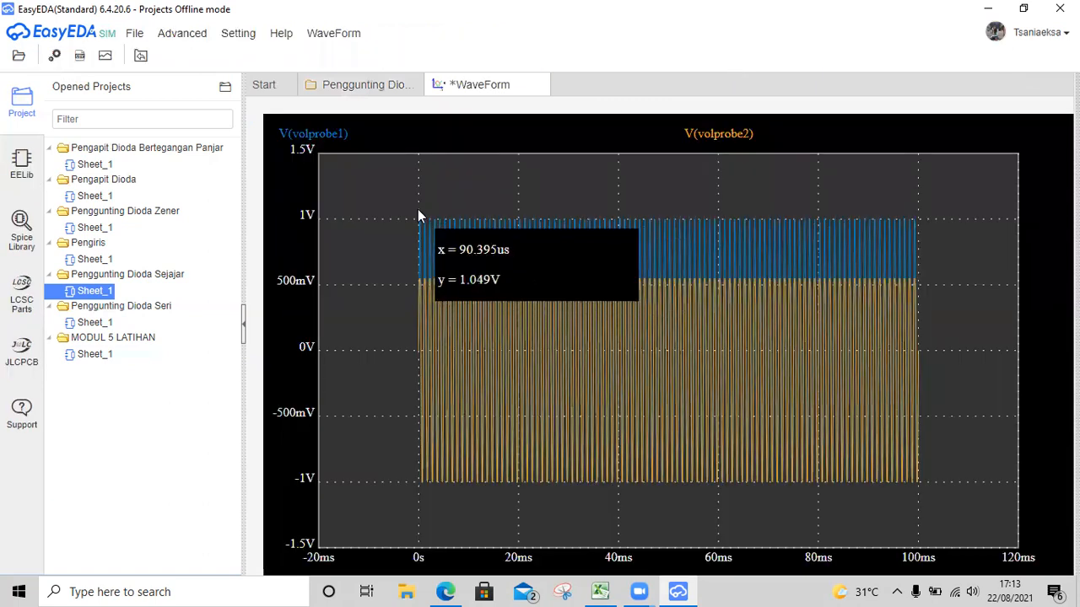
drag(410, 215, 427, 227)
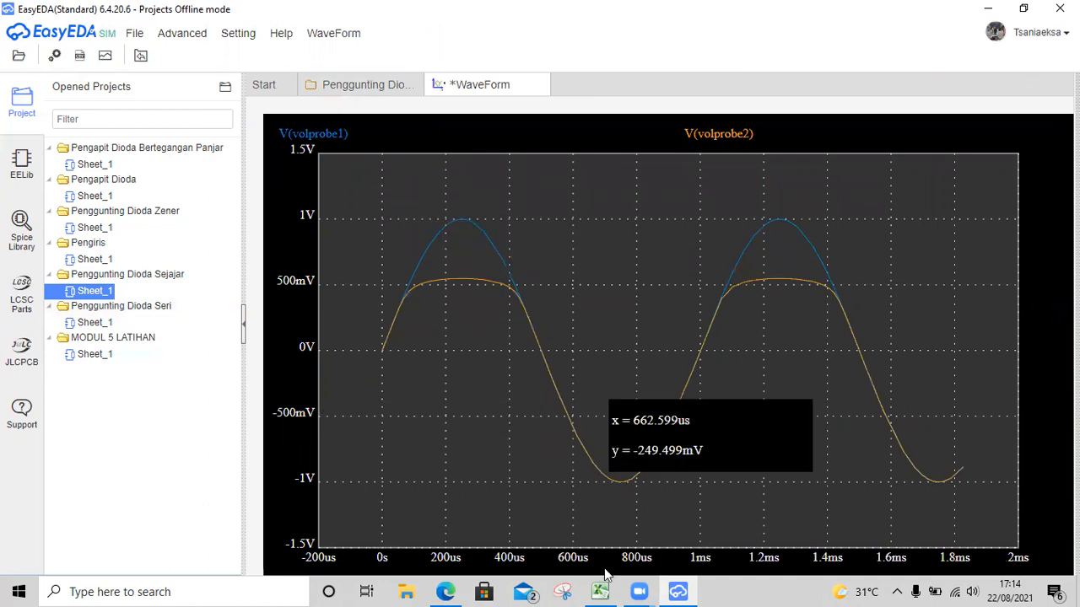
Step: Compare the waveform with the Penggunting Dioda Sejajar observation table in Excel, and close the waveform in EasyEDA without saving it
key(alt+Tab)
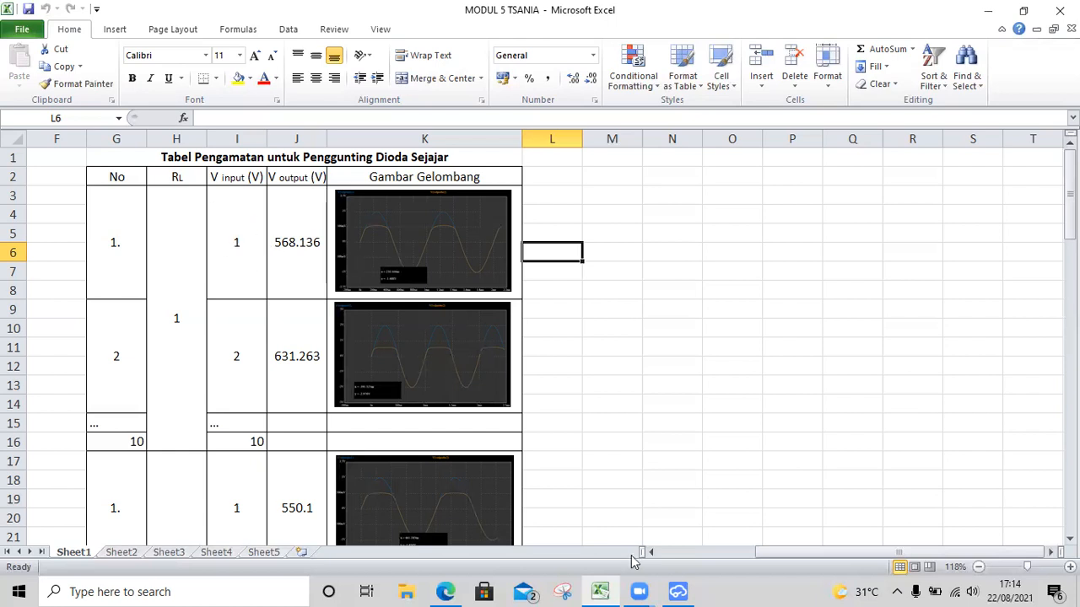
click(679, 592)
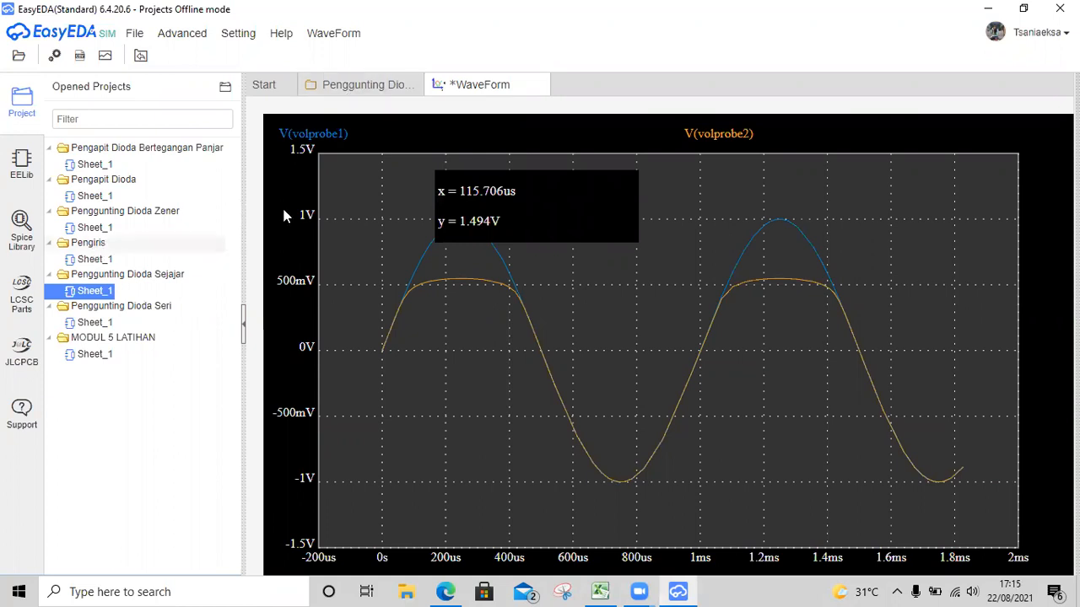
click(542, 84)
click(593, 326)
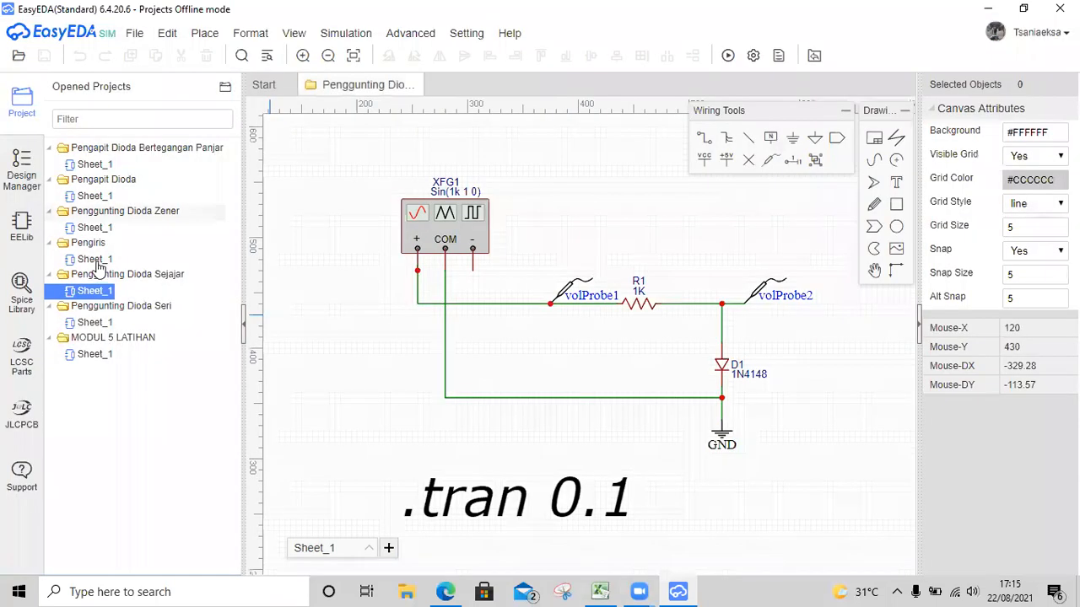
Step: Open Sheet_1 of the Pengiris project and examine its whole circuit, from the function generator to the diode, voltage source and ground
click(98, 264)
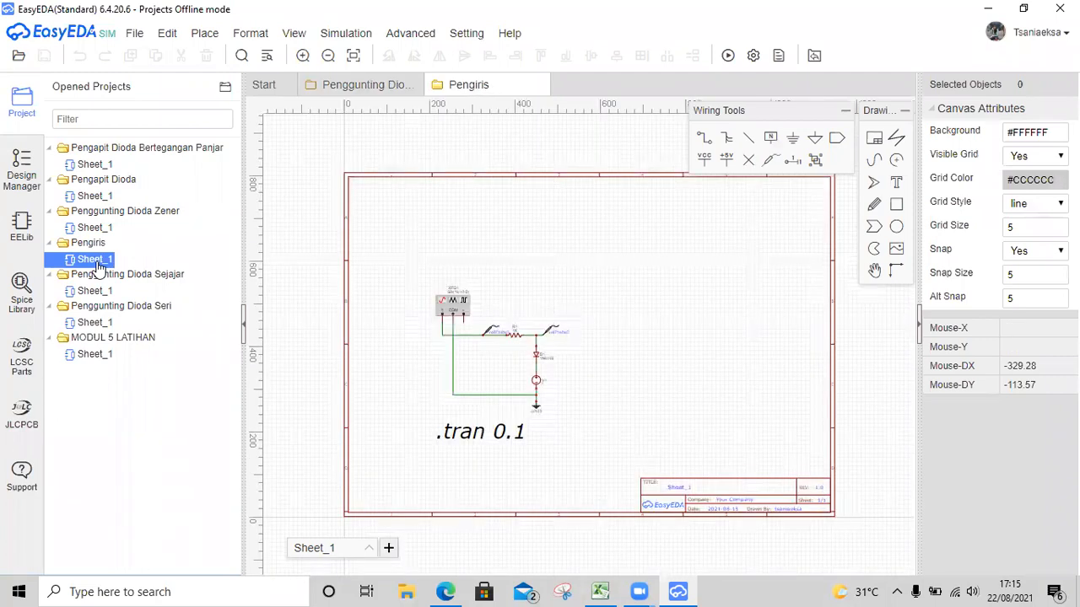
click(303, 56)
click(303, 56)
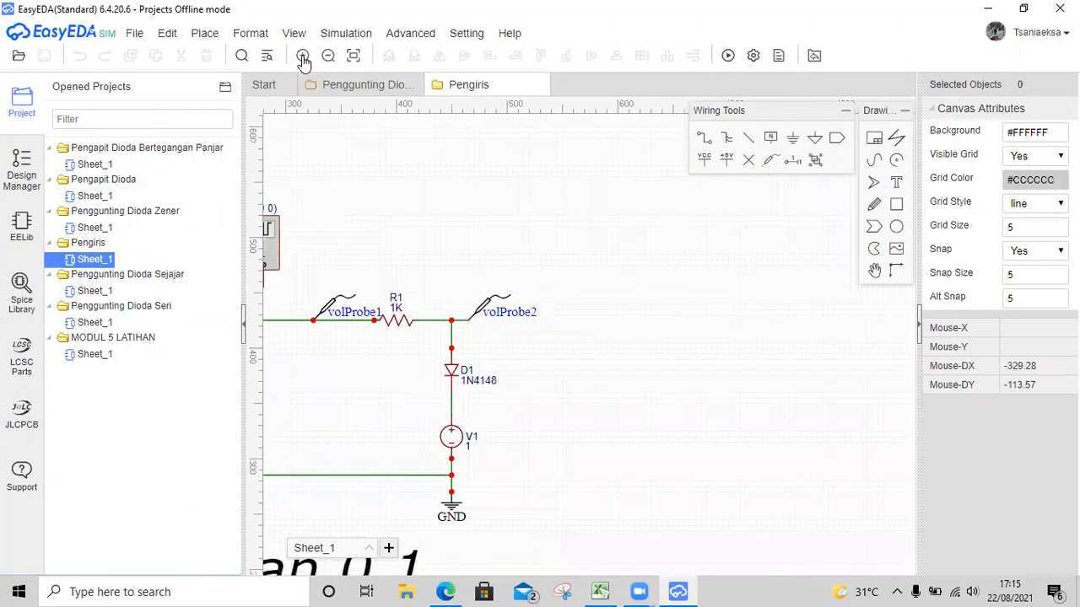
click(303, 56)
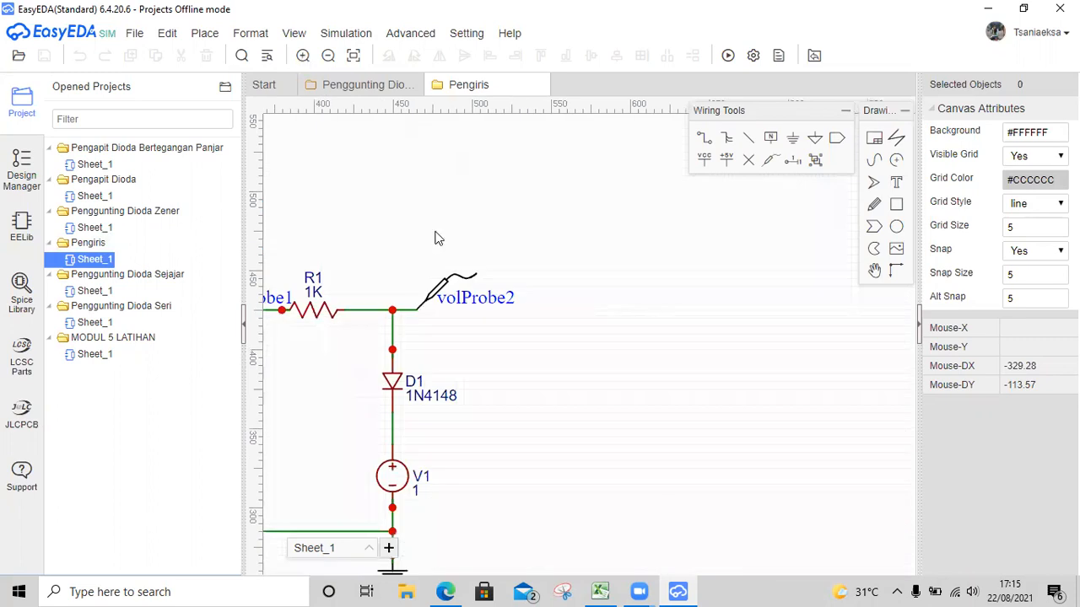
key(Left)
key(Left)
key(Left)
key(Left)
key(Left)
key(Left)
key(Left)
key(Left)
key(Left)
key(Left)
key(Left)
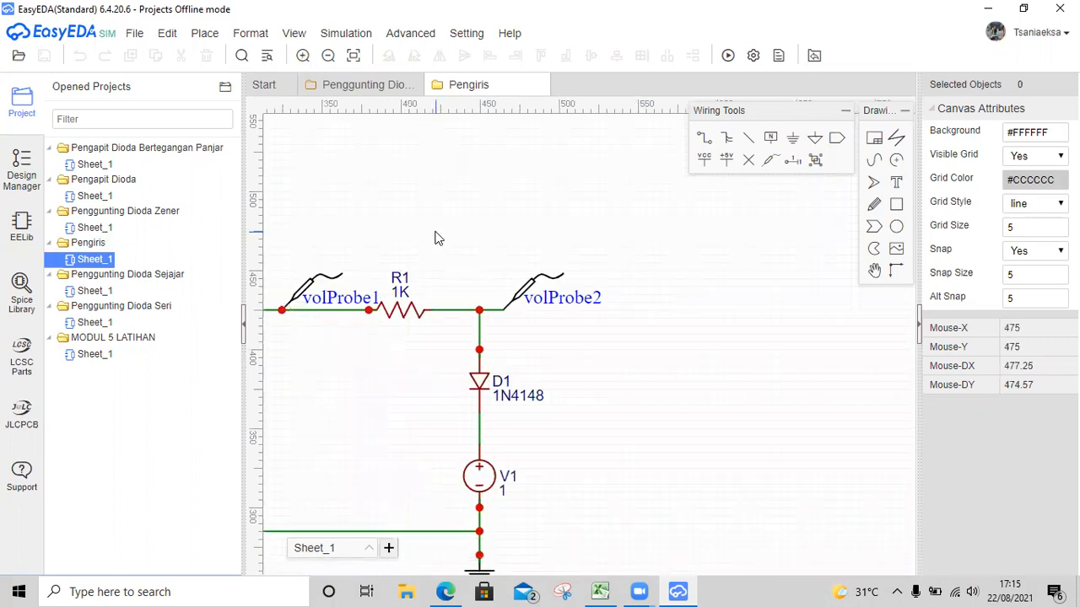
key(Left)
key(Left)
key(Left)
key(Left)
key(Left)
key(Left)
key(Left)
key(Left)
key(Left)
key(Left)
key(Left)
key(Left)
key(Left)
key(Left)
key(Left)
key(Left)
key(Left)
key(Left)
key(Left)
key(Left)
key(Left)
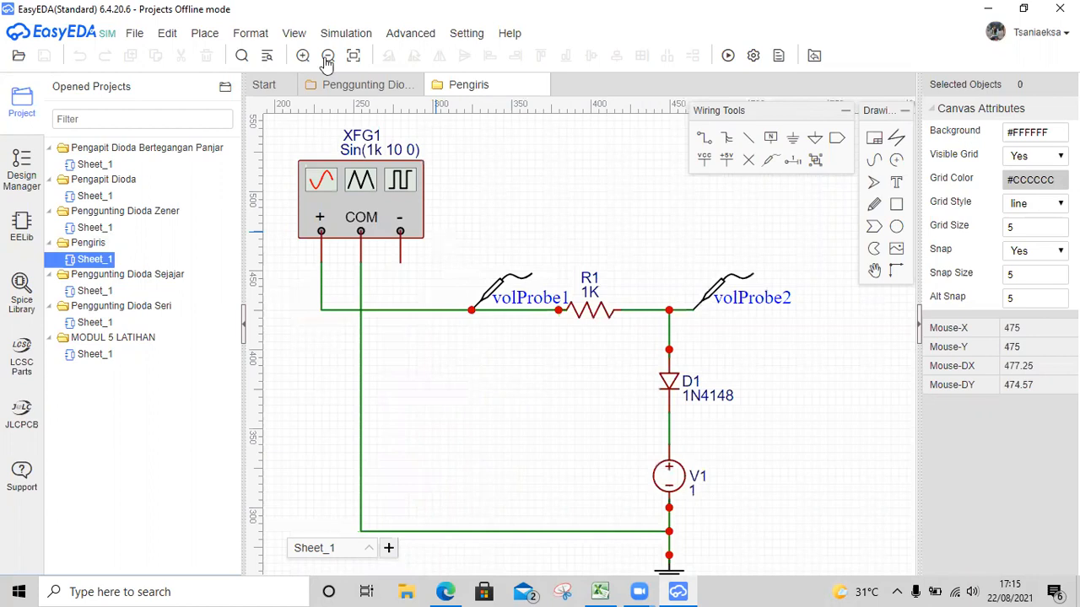
key(Left)
key(Left)
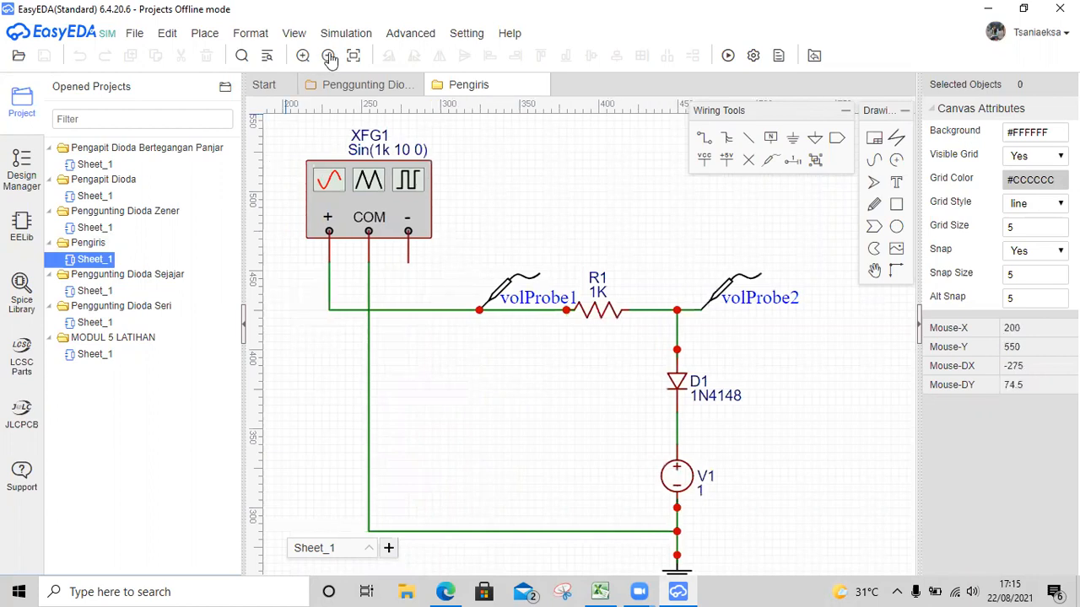
click(329, 56)
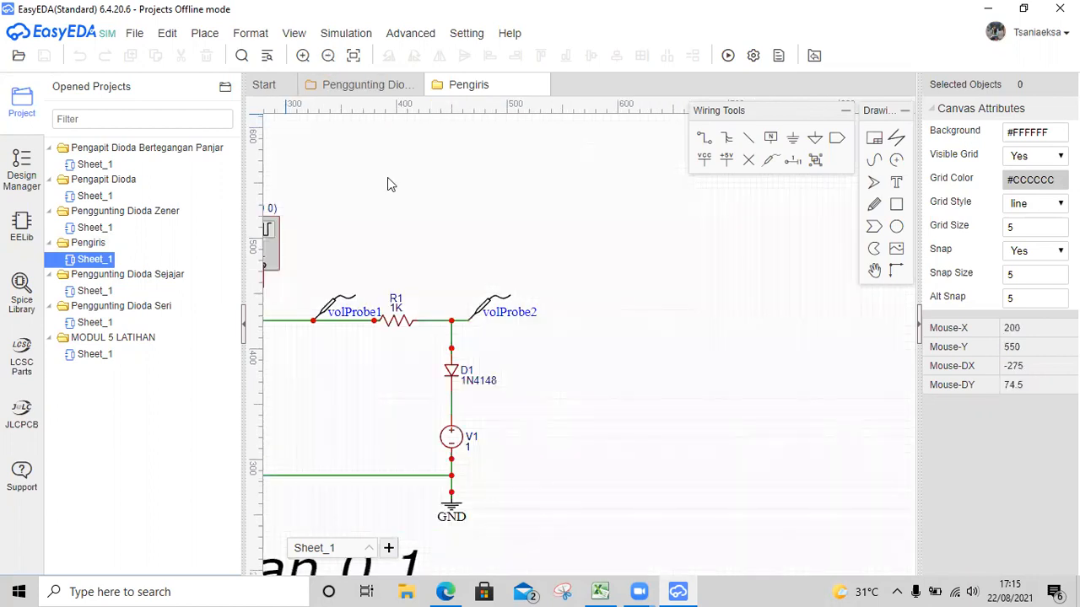
key(Left)
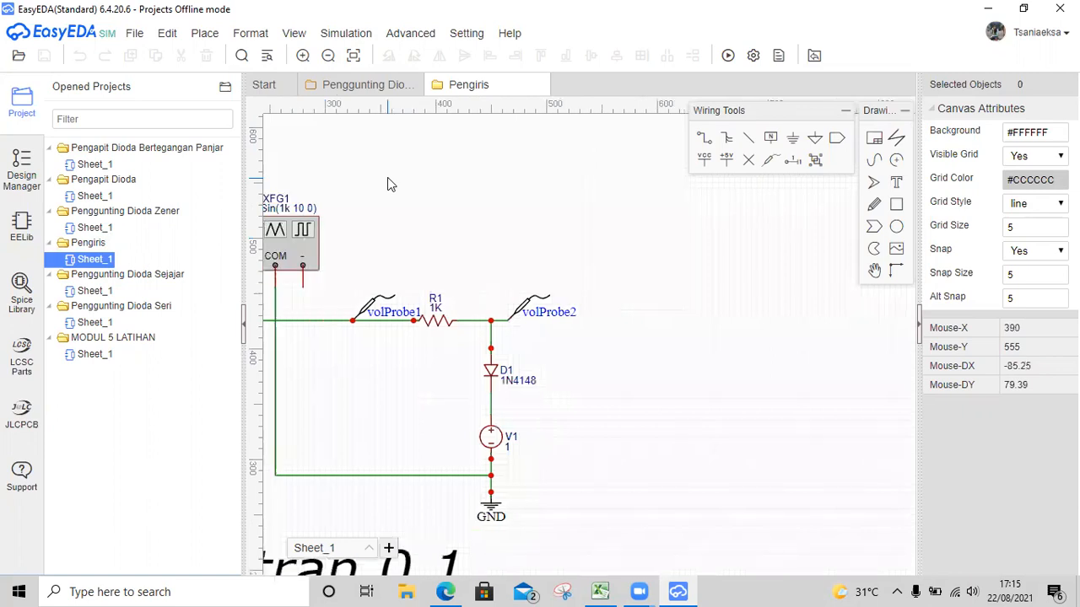
key(Left)
key(Left)
key(Left)
key(Left)
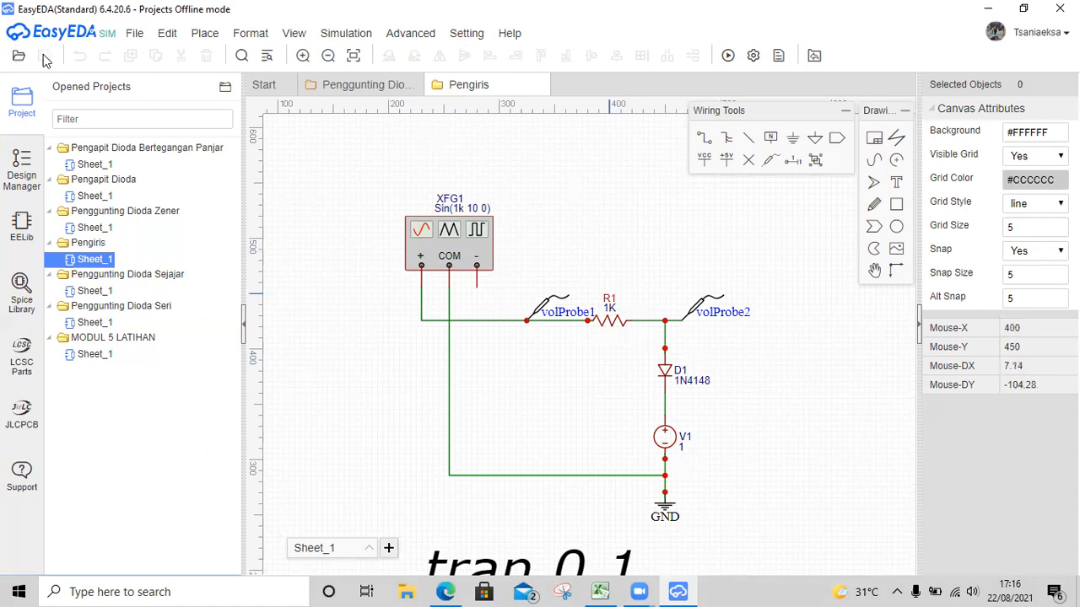
Step: Run the Pengiris simulation, enlarge its first cycles, and compare the waveform with the Pengiris observation table on Sheet2 in Excel
click(728, 57)
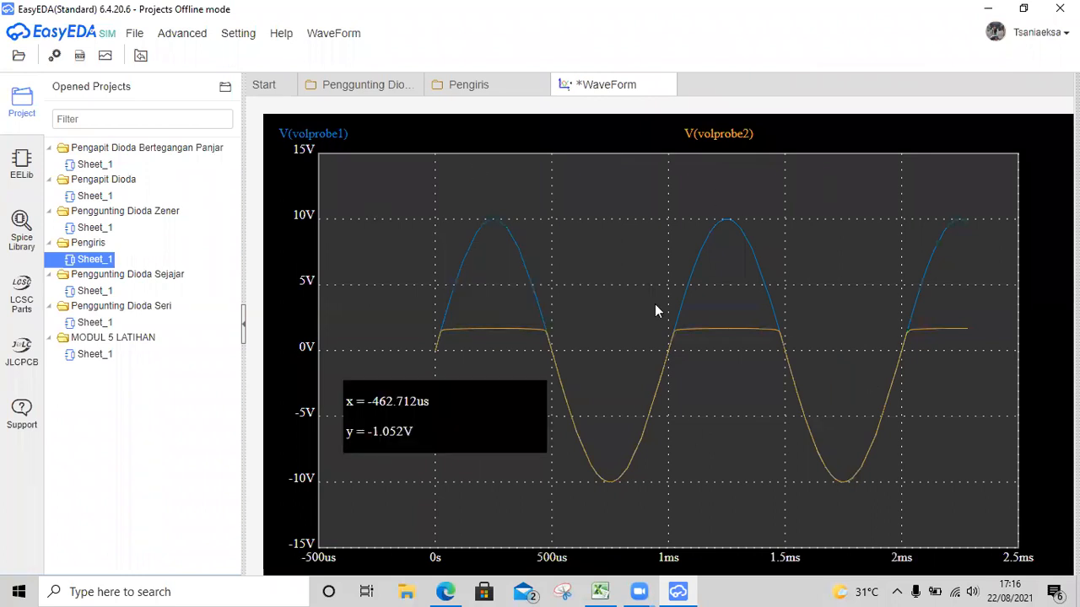
click(600, 590)
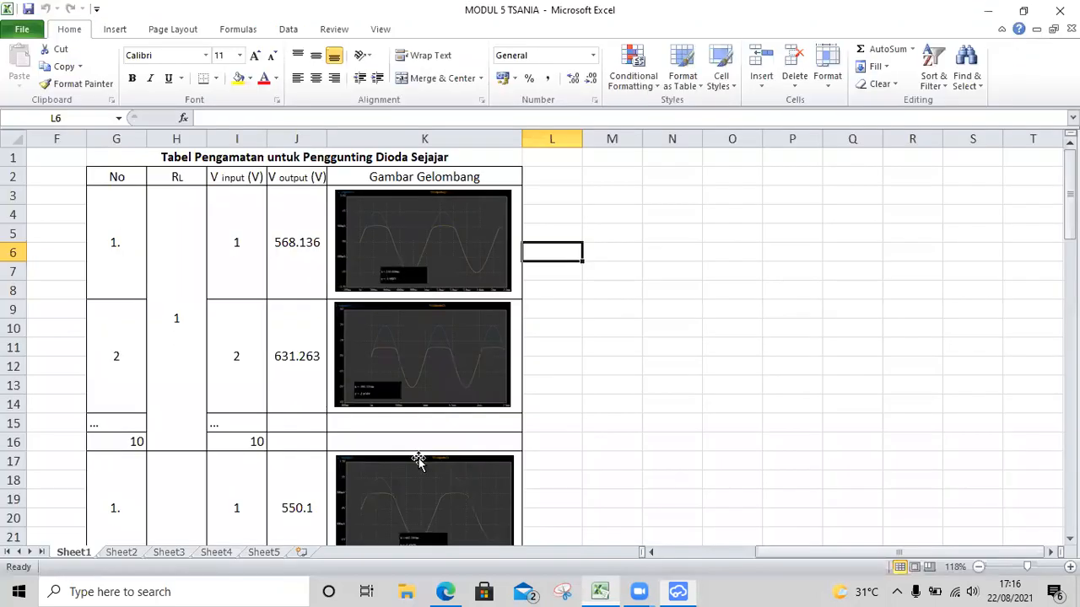
click(167, 557)
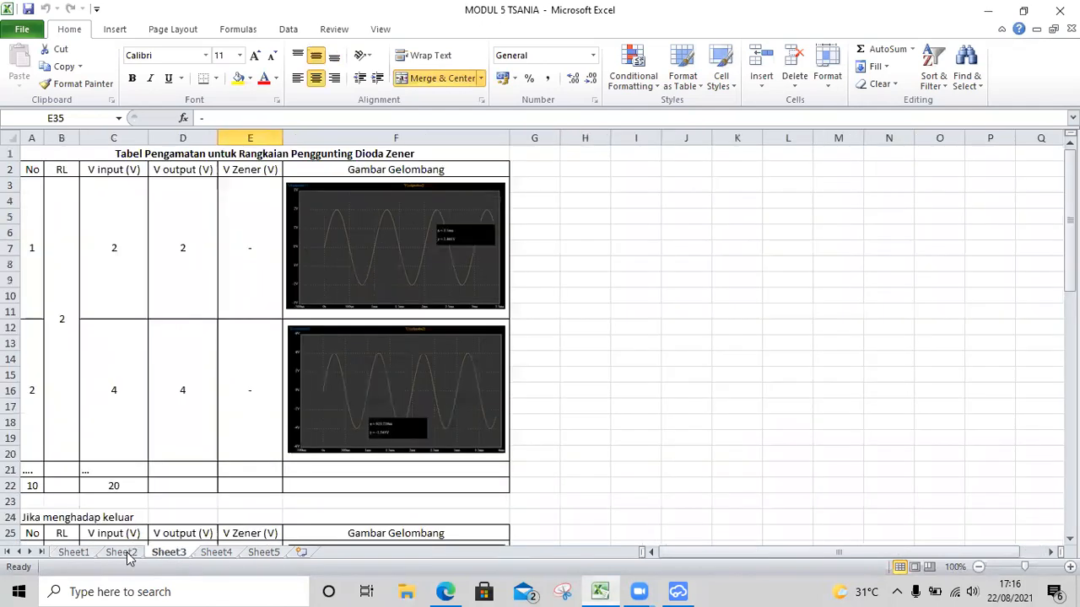
click(121, 553)
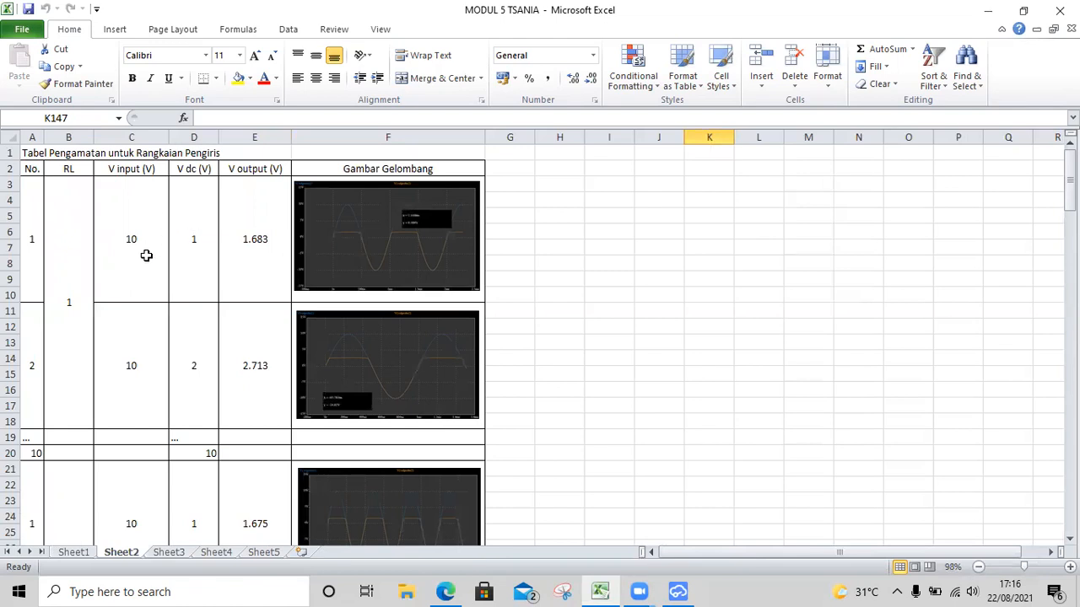
click(134, 242)
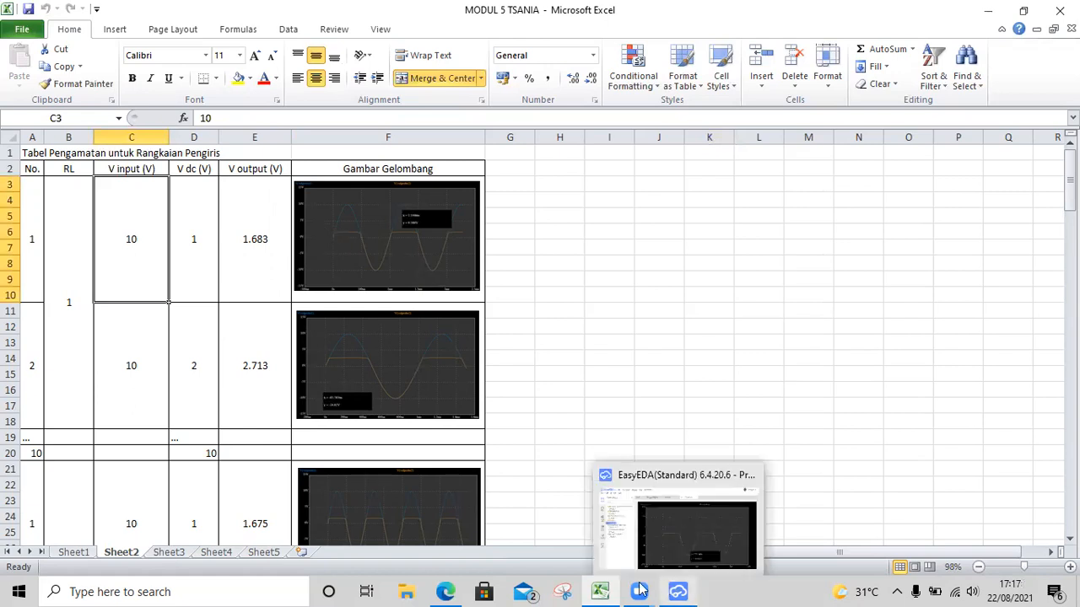
Step: Return to EasyEDA and close the Pengiris waveform without saving it
click(677, 591)
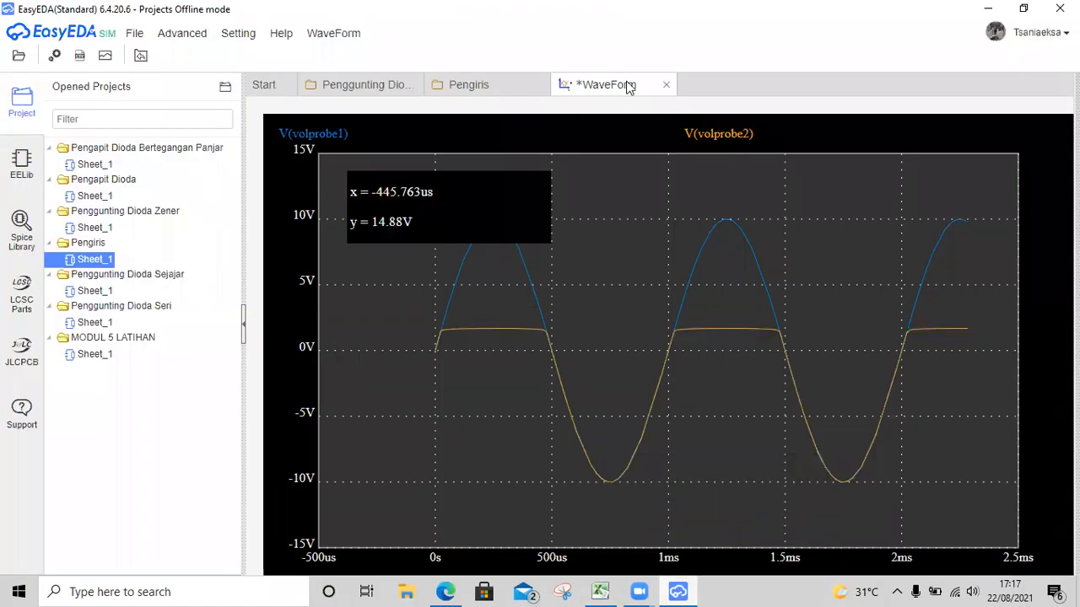
click(666, 86)
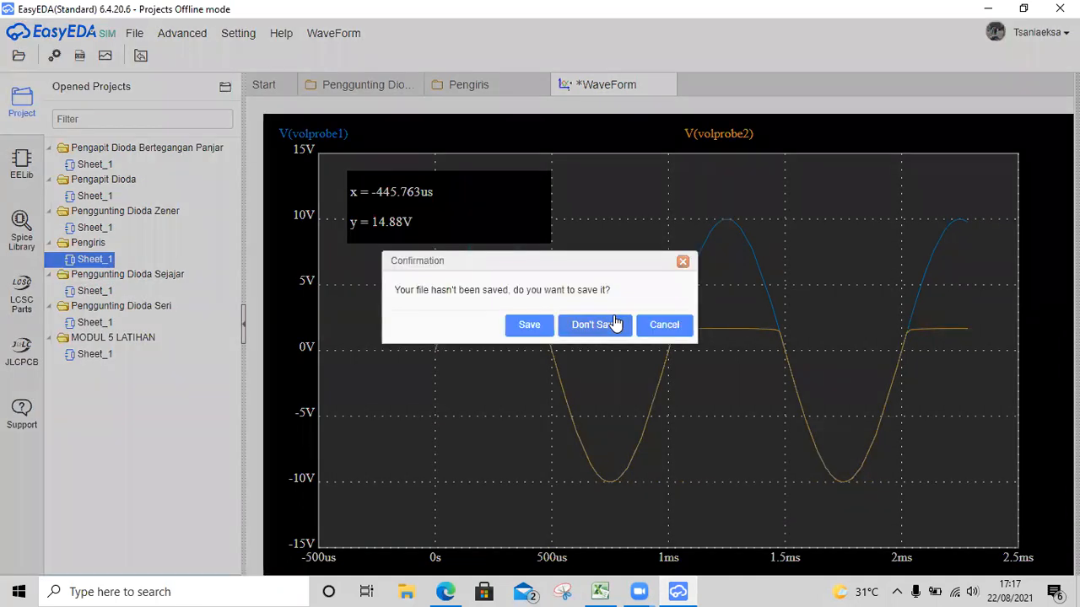
click(593, 325)
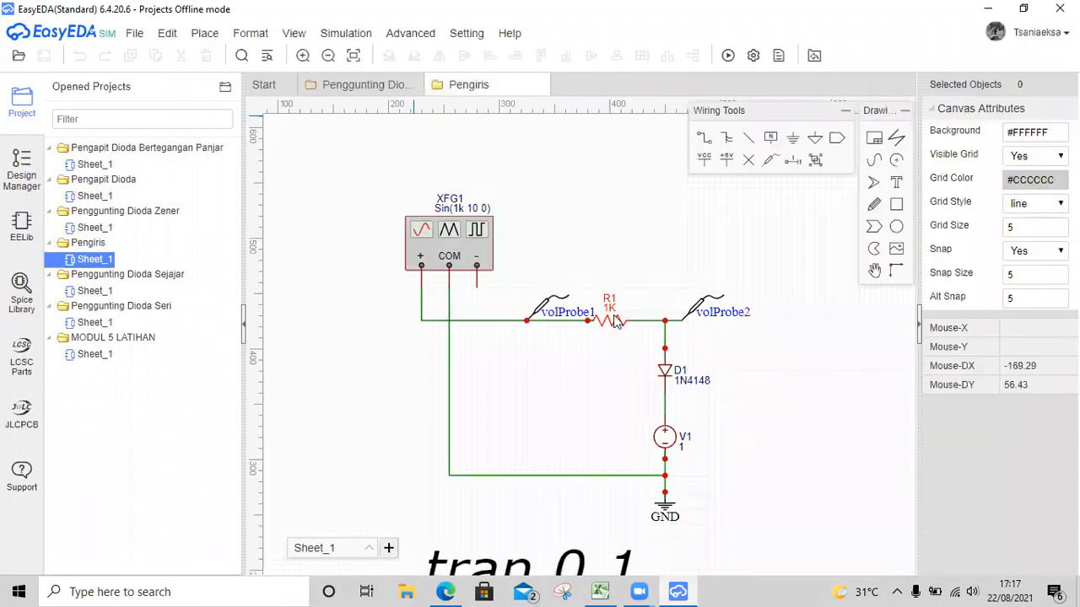
Step: Open Sheet_1 of the Penggunting Dioda Zener project and examine its circuit with the two opposed zener diodes
click(105, 228)
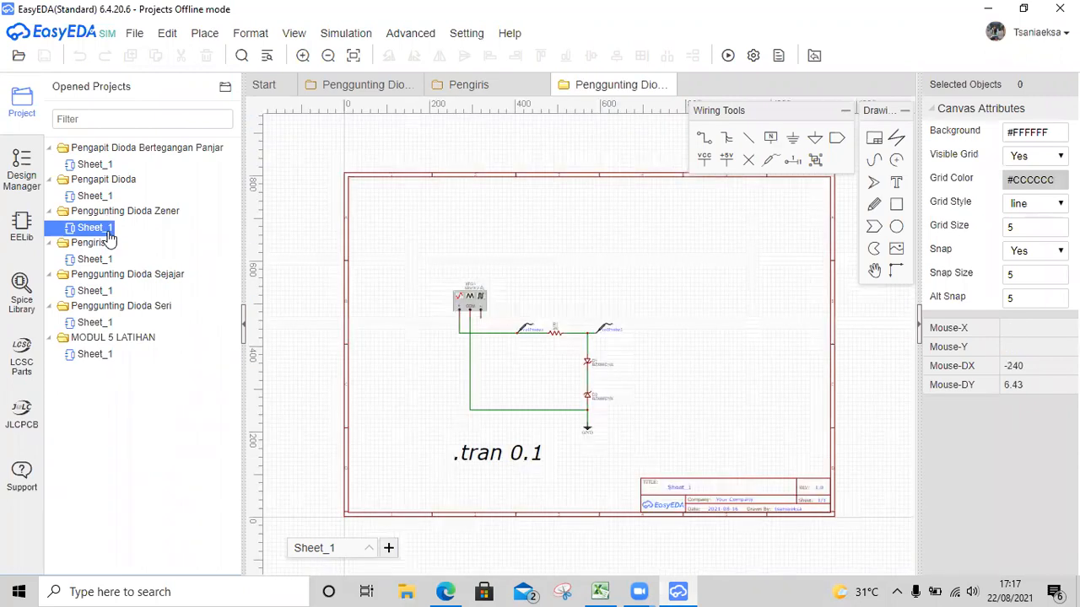
click(302, 55)
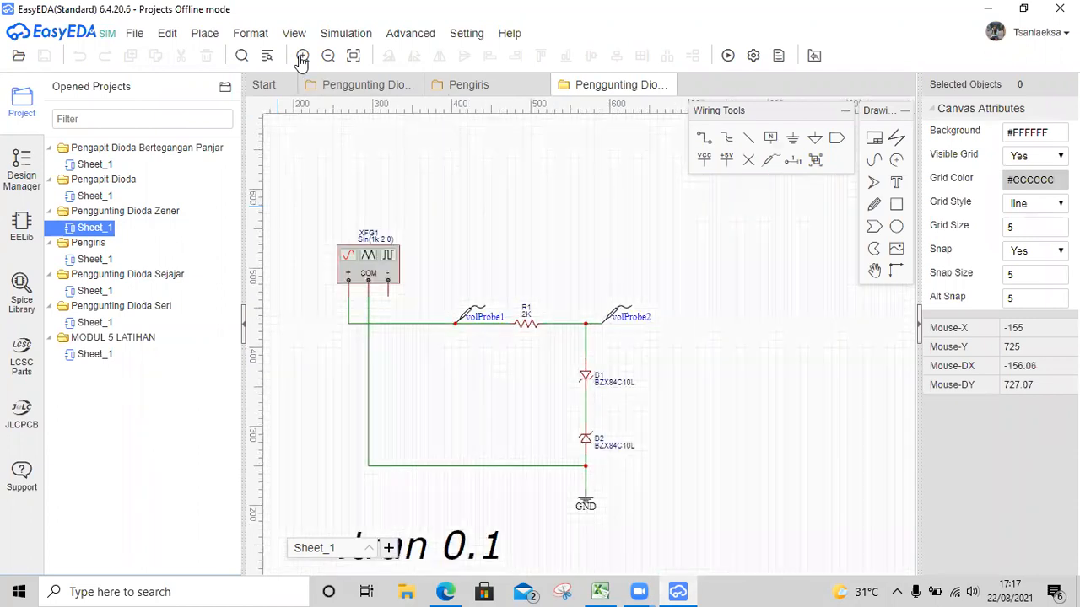
click(302, 56)
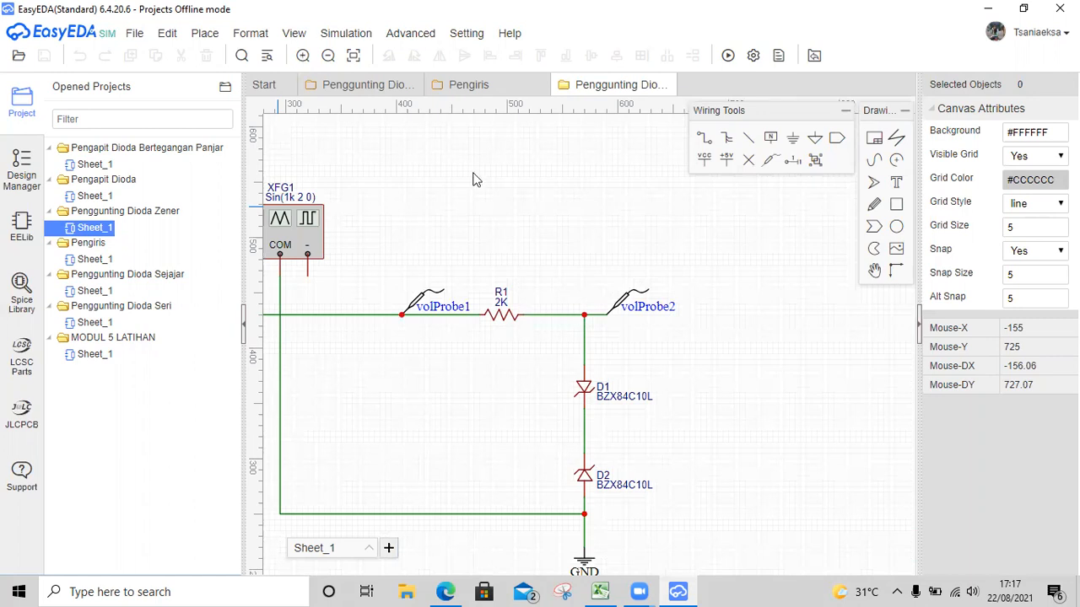
key(Left)
key(Left)
key(Left)
key(Left)
key(Left)
key(Left)
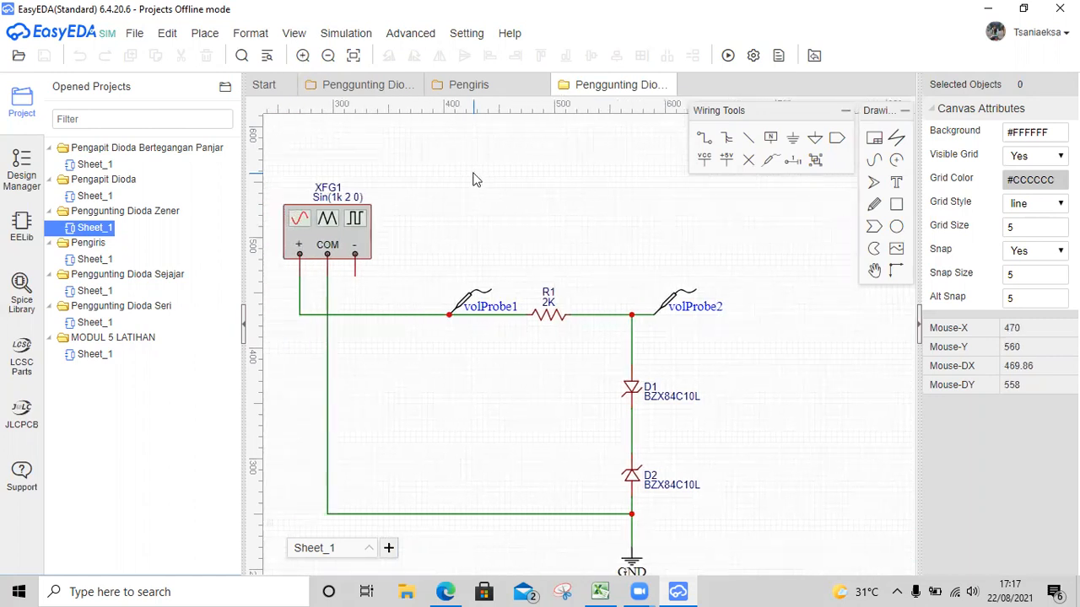
key(Left)
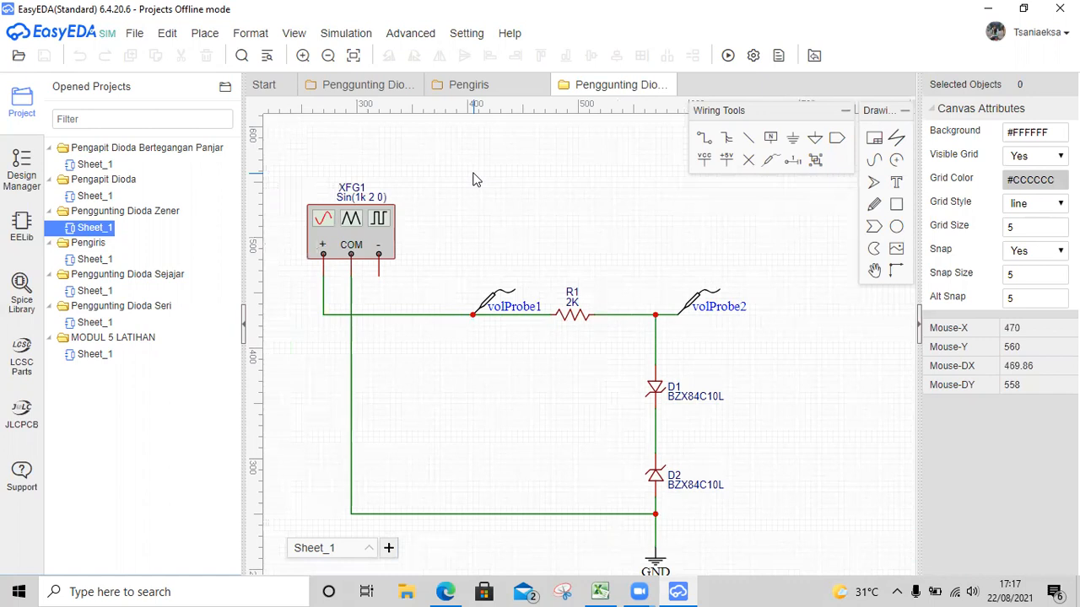
key(Down)
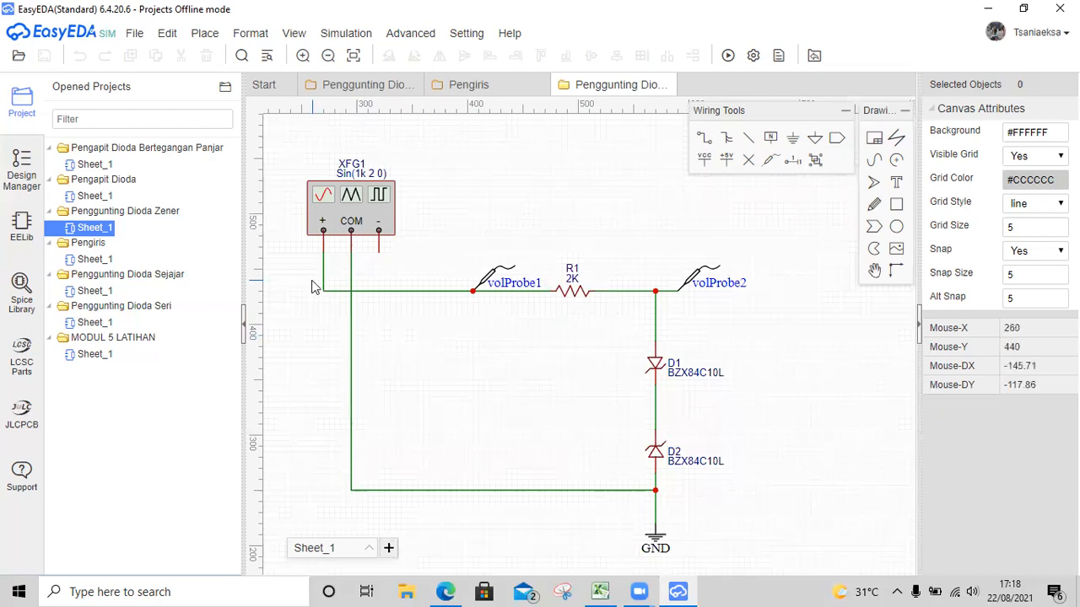
Step: Simulate the Penggunting Dioda Zener circuit and enlarge about the first 3 ms of the resulting waveform
click(726, 60)
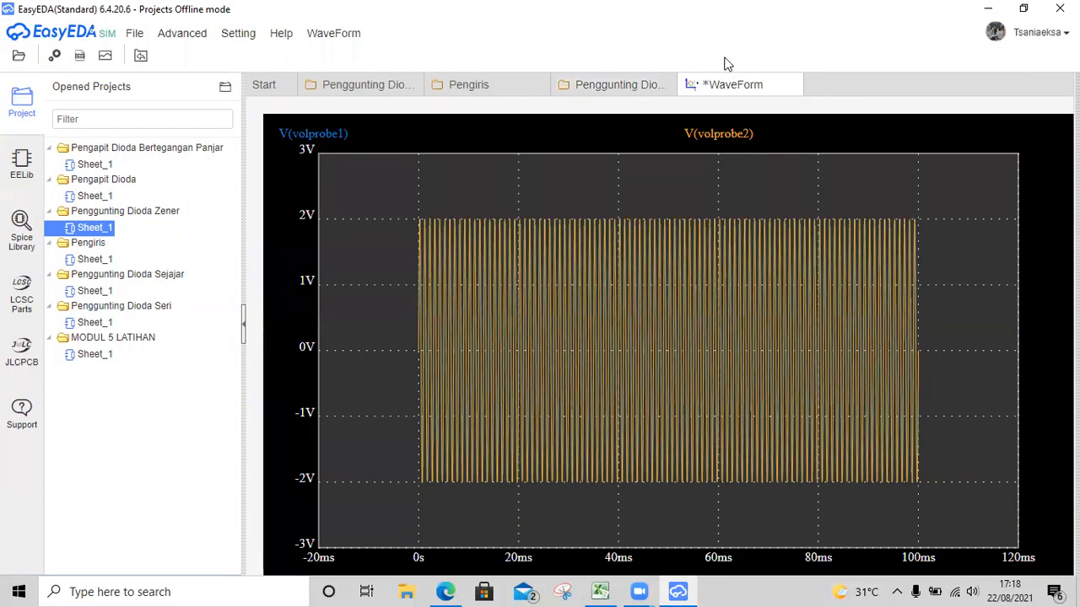
mouse_move(413, 218)
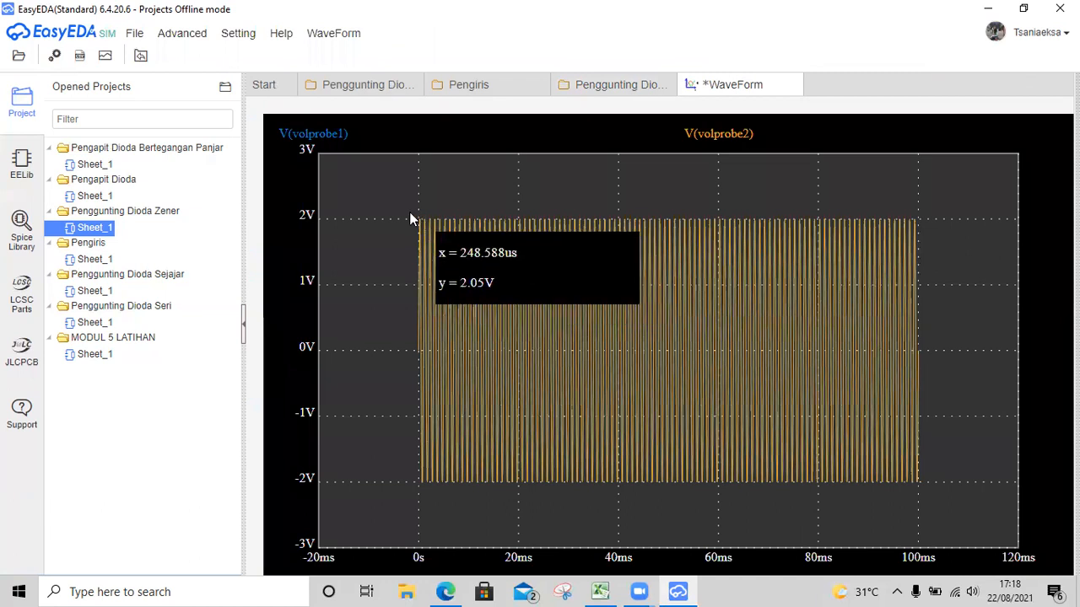
drag(410, 211, 434, 230)
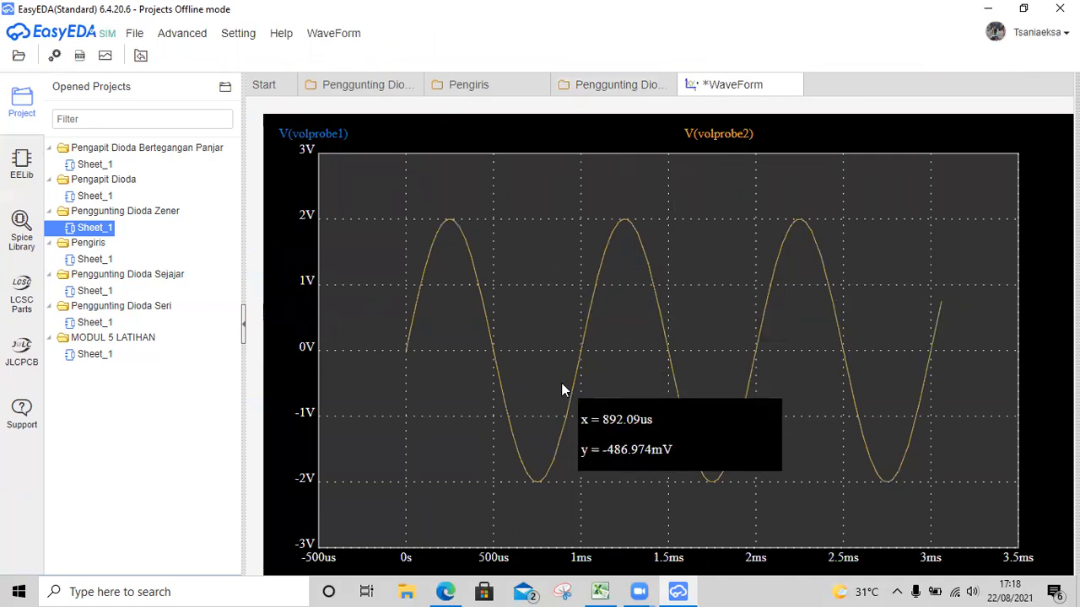
Step: Switch to Excel and compare the simulated waveform with the Penggunting Dioda Zener observation table on Sheet3
click(601, 591)
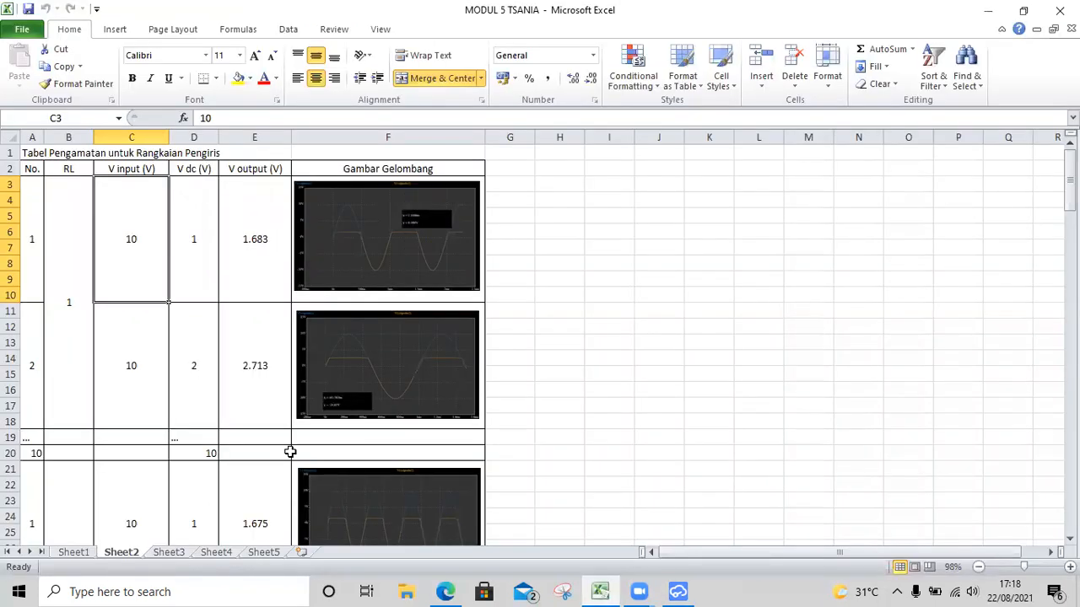
click(168, 552)
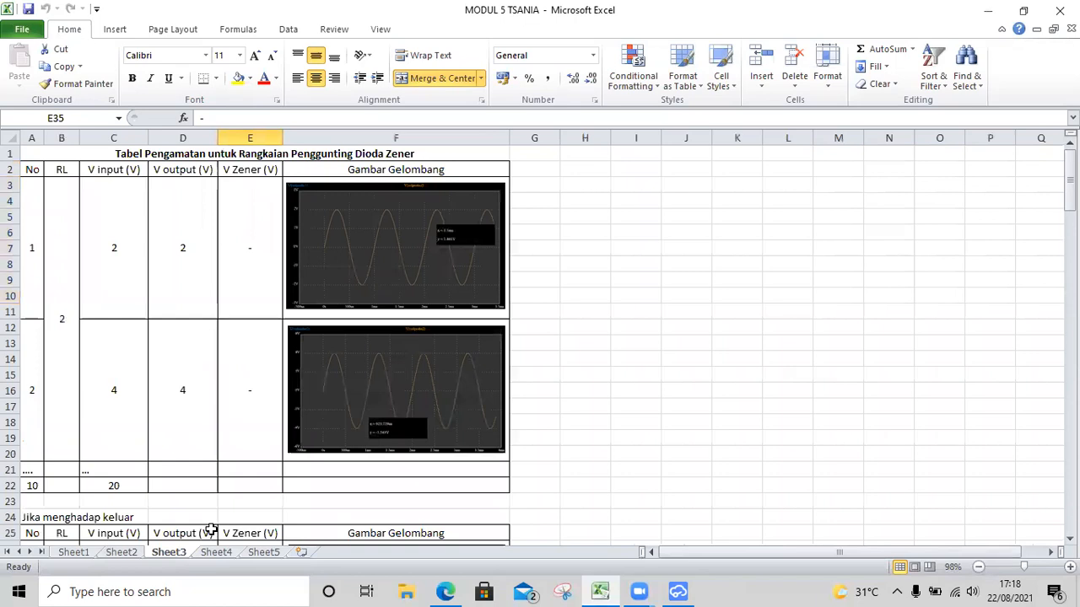
click(401, 275)
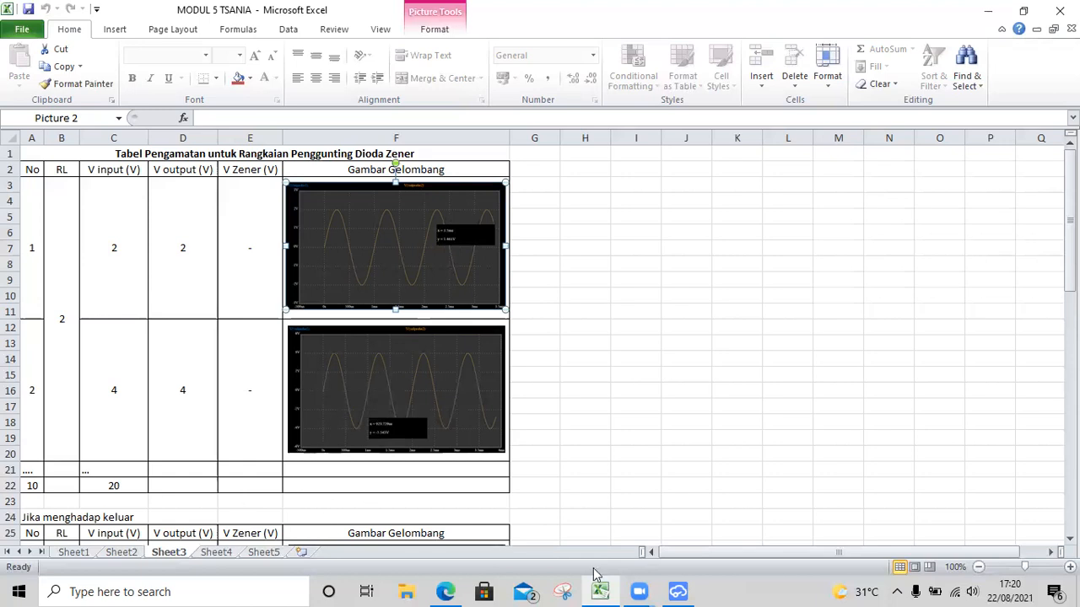
Step: Return to EasyEDA, close the zener waveform without saving it, and close the Penggunting Dioda Zener and Pengiris schematics
click(681, 590)
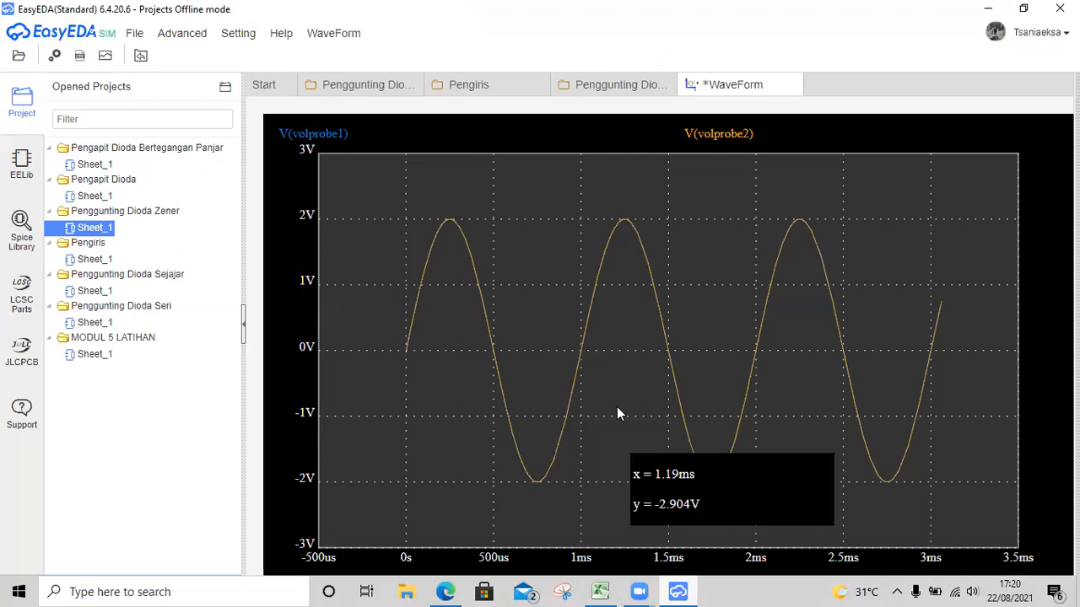
click(606, 85)
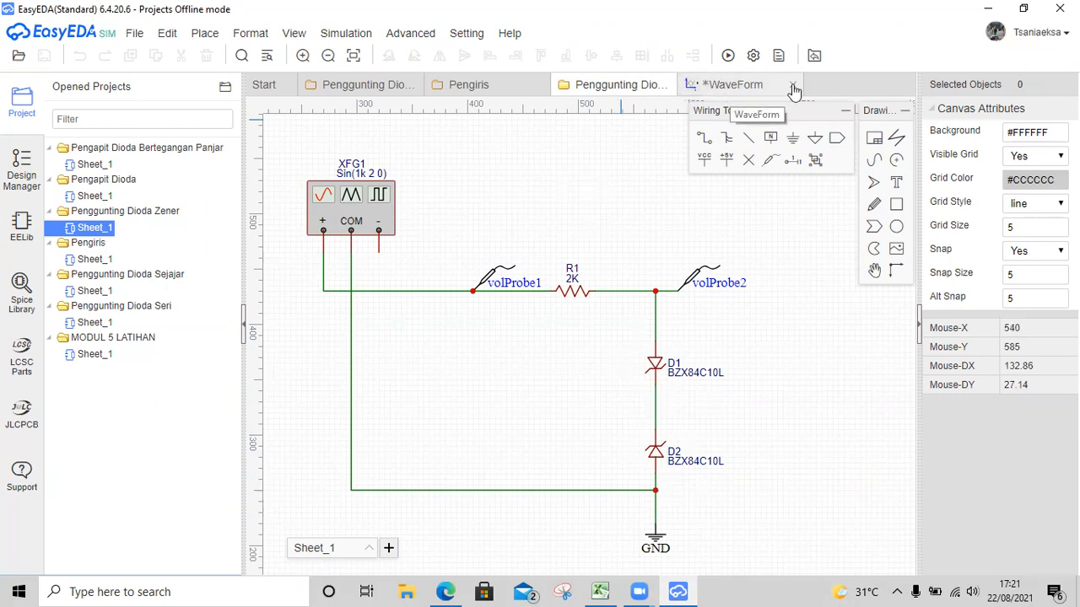
click(793, 87)
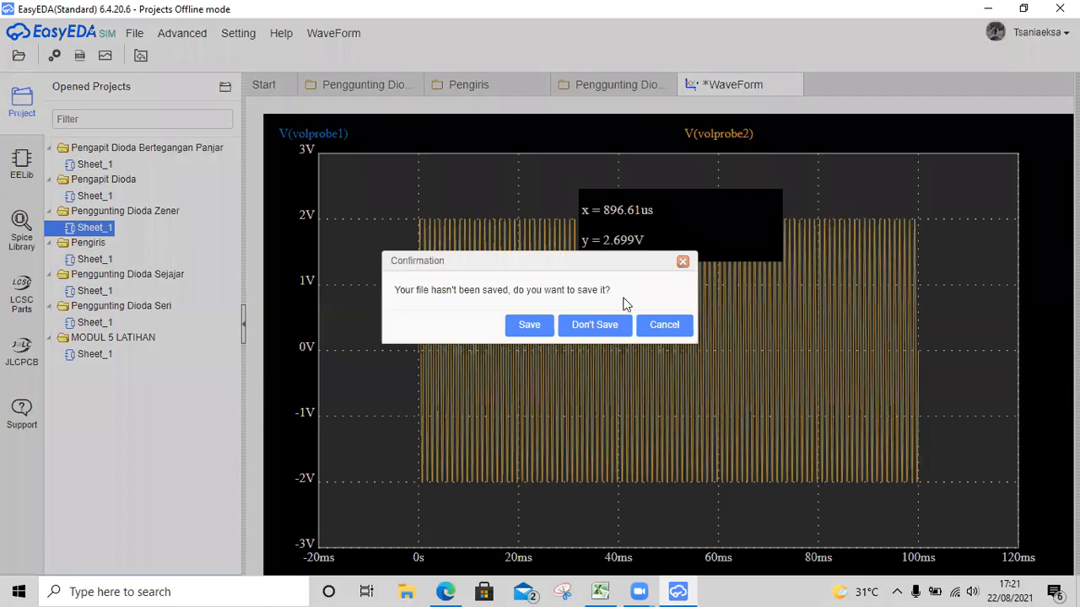
click(594, 325)
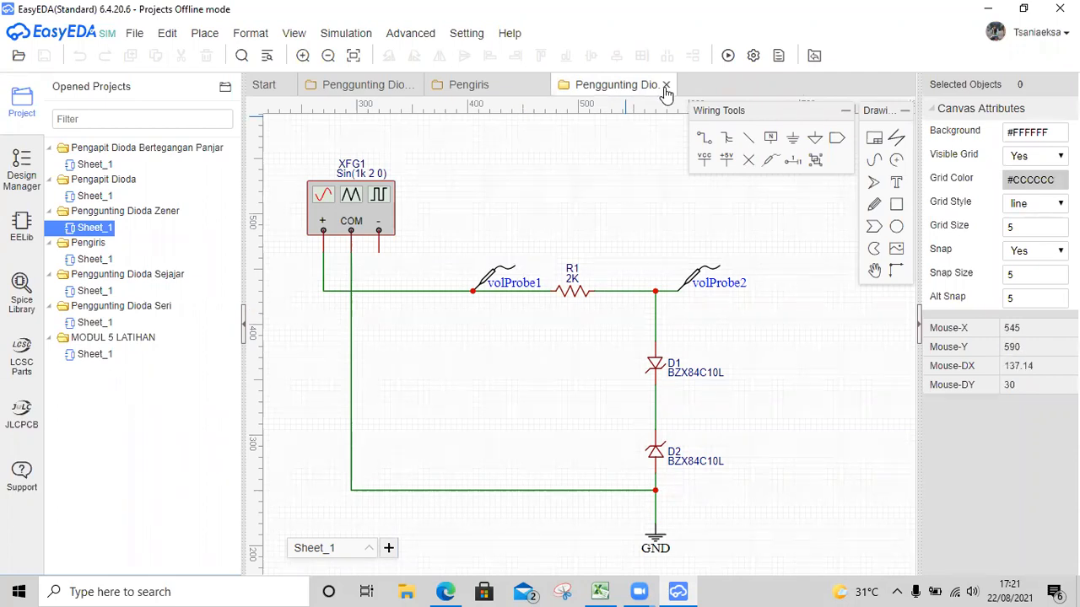
click(666, 85)
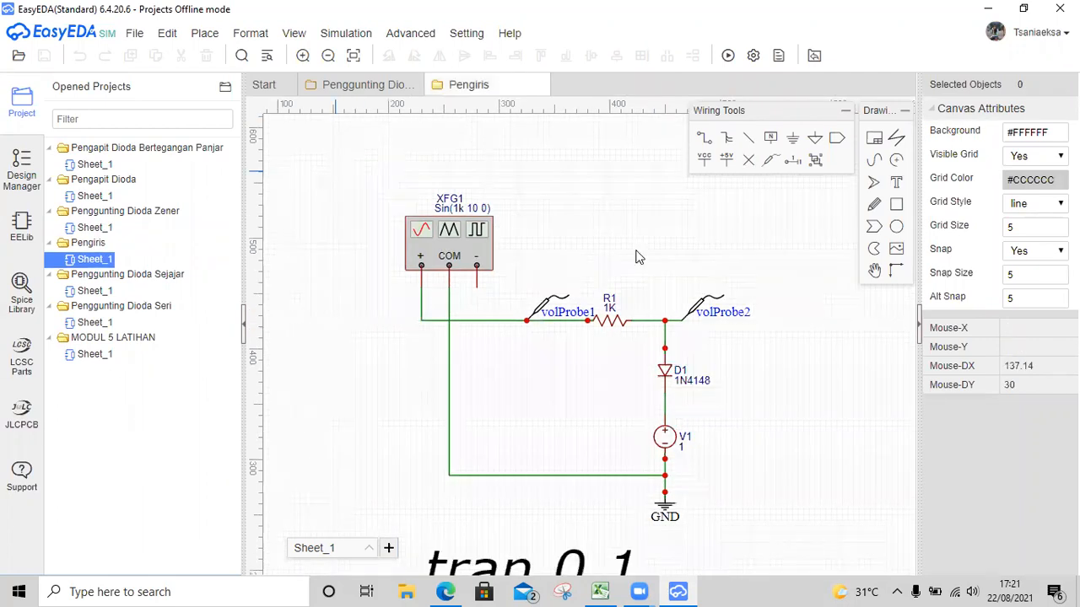
click(534, 85)
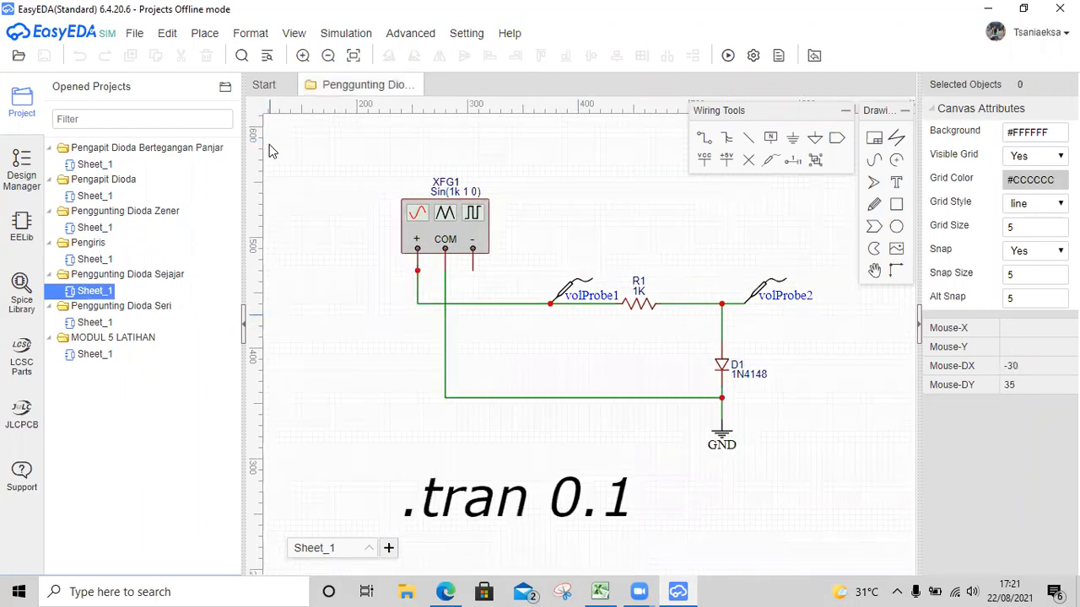
Step: Open Sheet_1 of the Pengapit Dioda project and bring its capacitor and diode circuit into full view
double_click(105, 197)
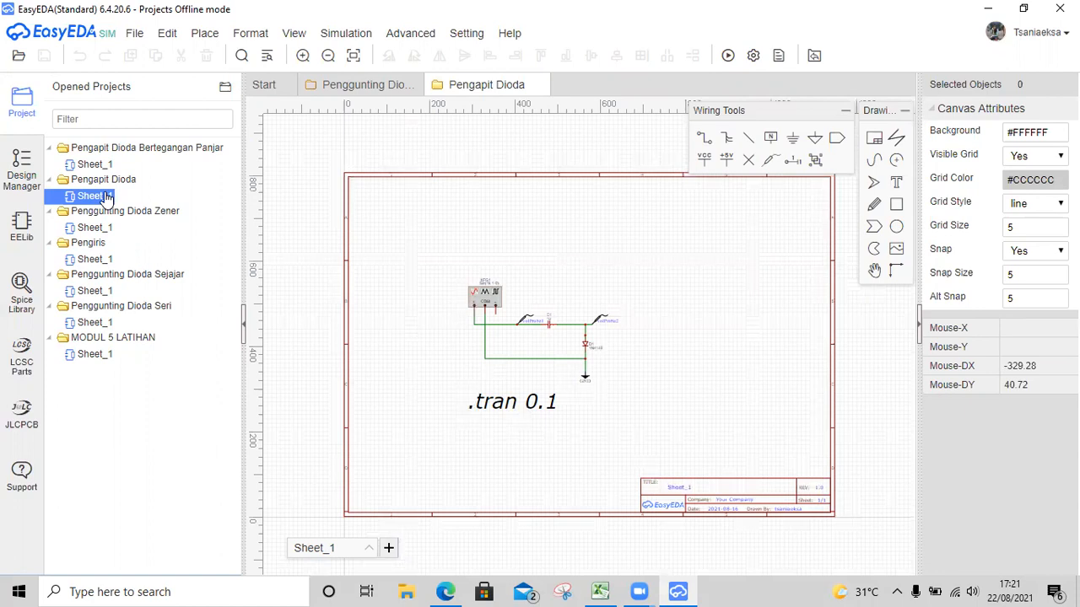
click(303, 55)
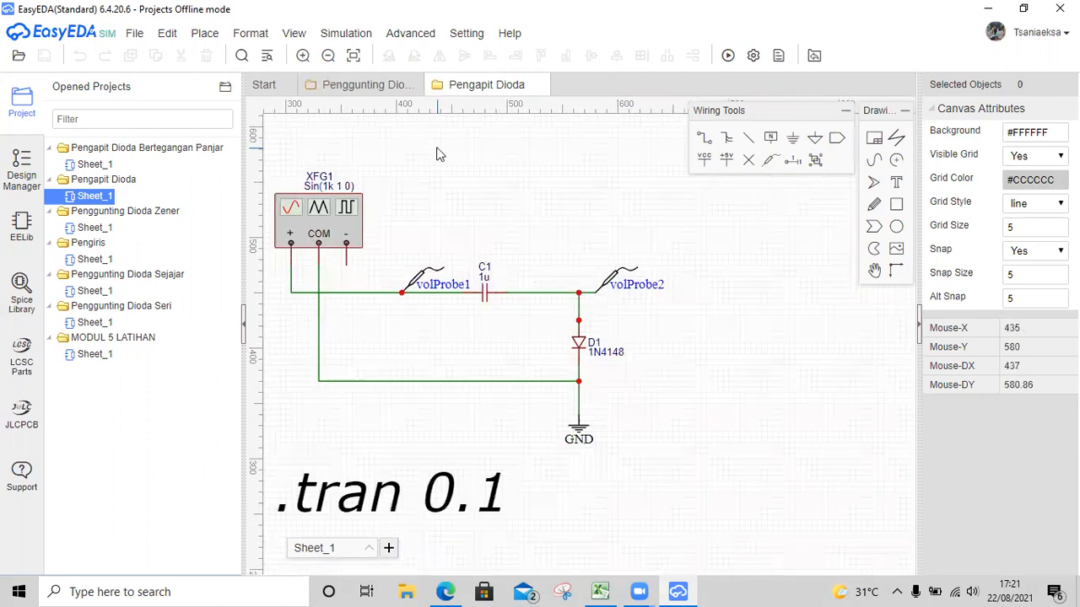
key(Left)
key(Left)
key(Left)
key(Left)
key(Left)
key(Left)
key(Left)
key(Left)
key(Left)
key(Left)
key(Left)
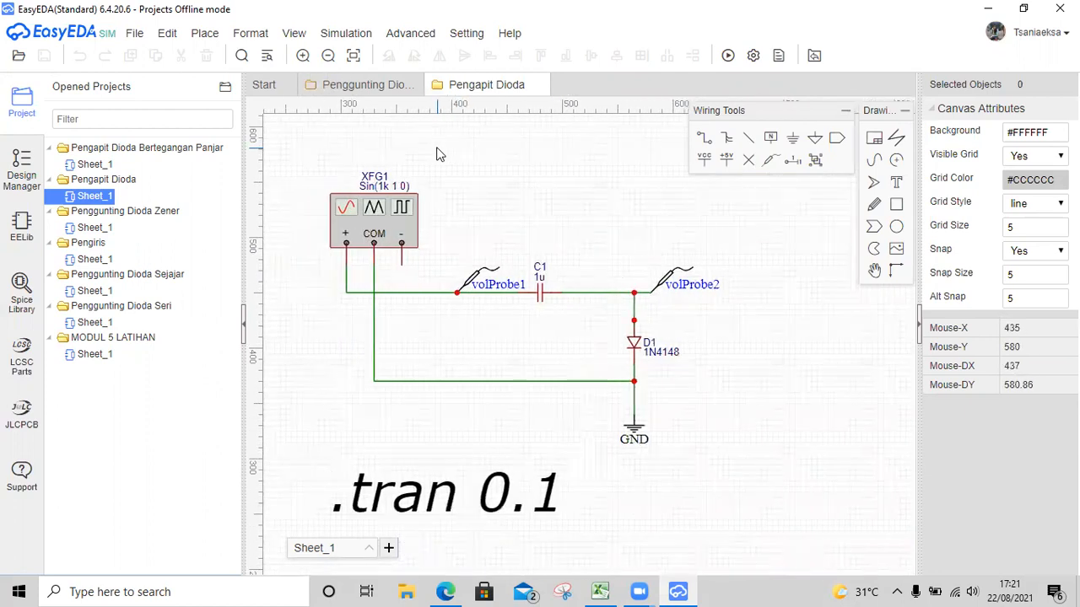
key(Left)
key(Left)
key(Left)
key(Left)
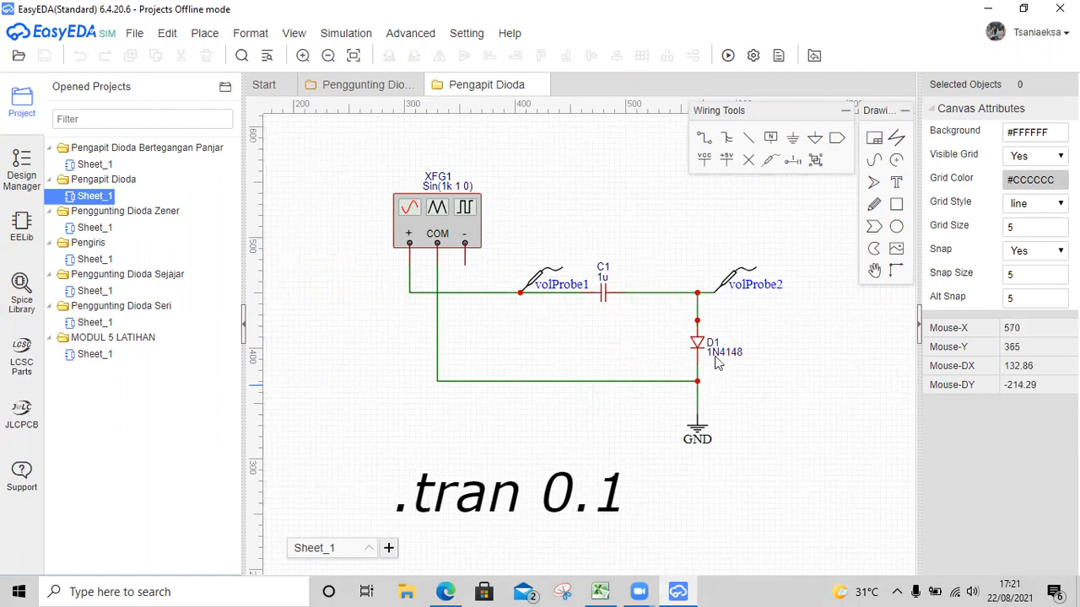
Step: Inspect the settings of capacitor C1 and function generator XFG1 in the Pengapit Dioda circuit
click(606, 295)
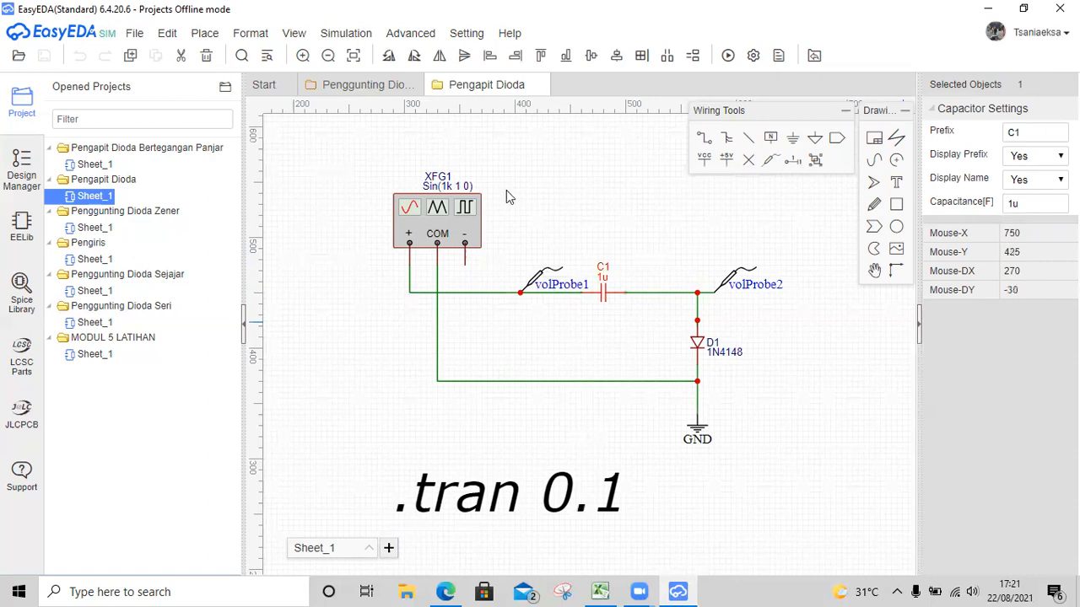
click(469, 212)
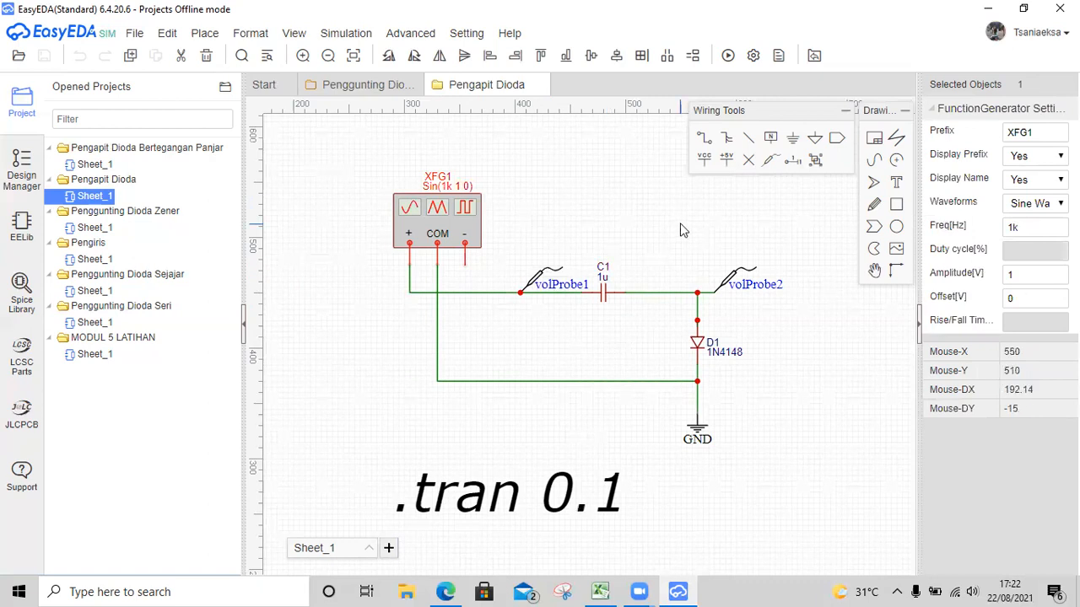
click(640, 161)
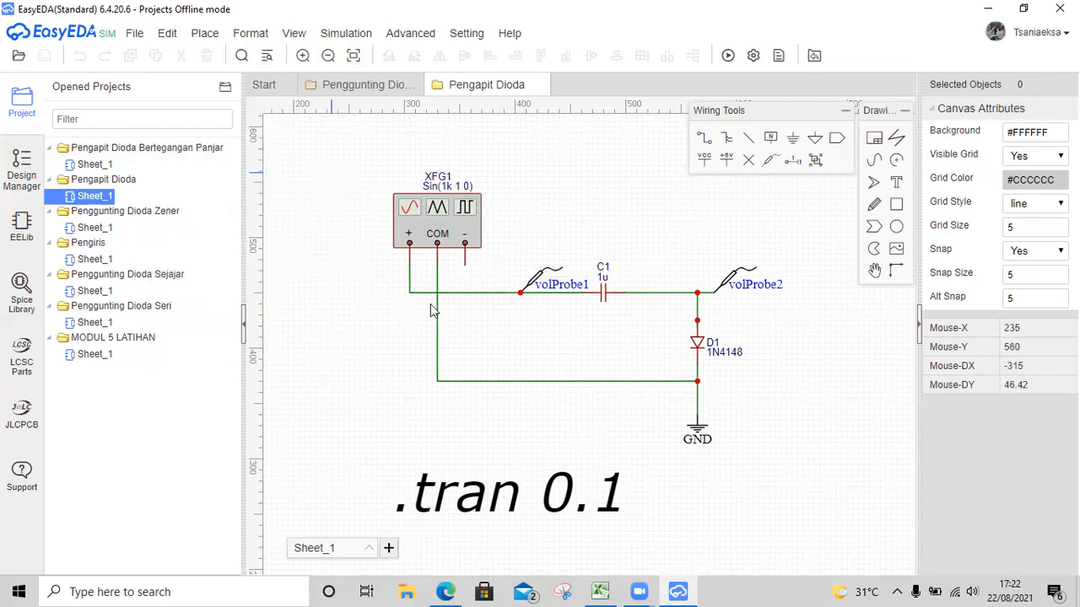
Step: Simulate the Pengapit Dioda circuit, enlarging the first cycles of its waveform to compare with the Pengapit Dioda table on Sheet4 in Excel
click(727, 54)
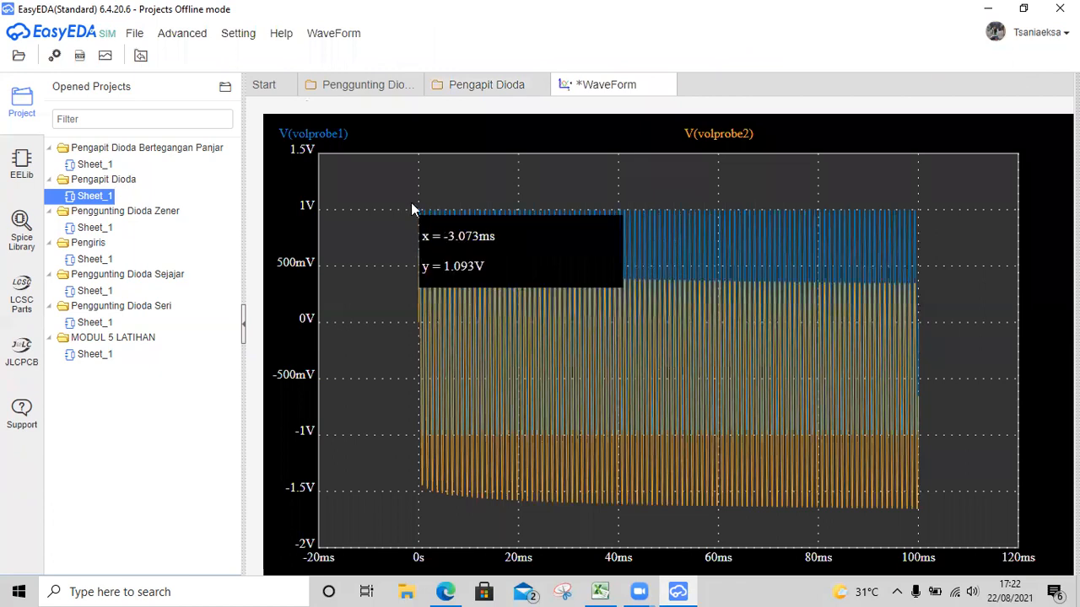
drag(403, 199, 437, 220)
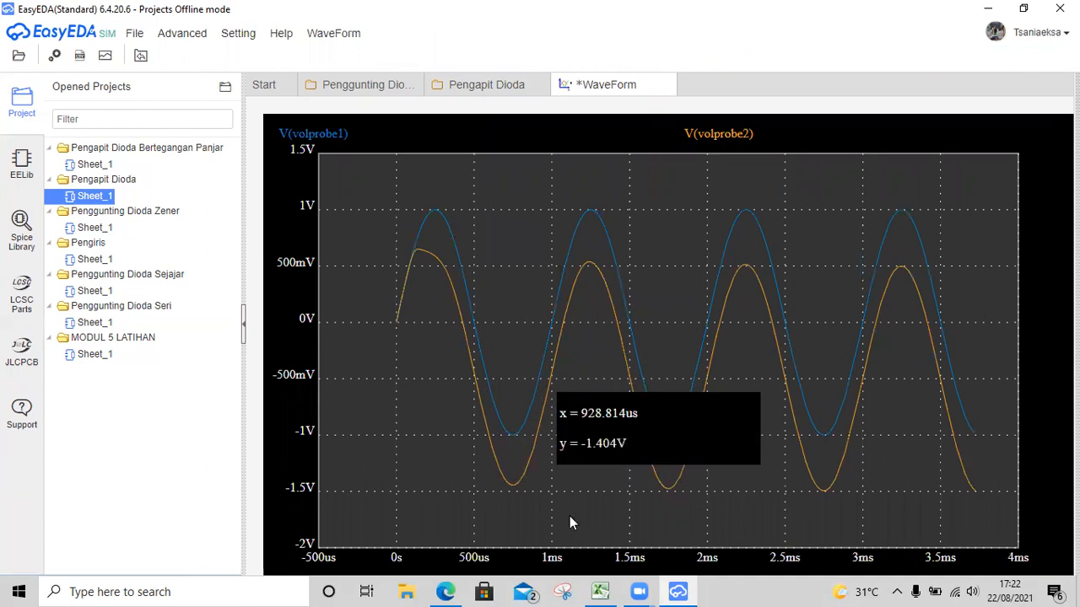
click(600, 591)
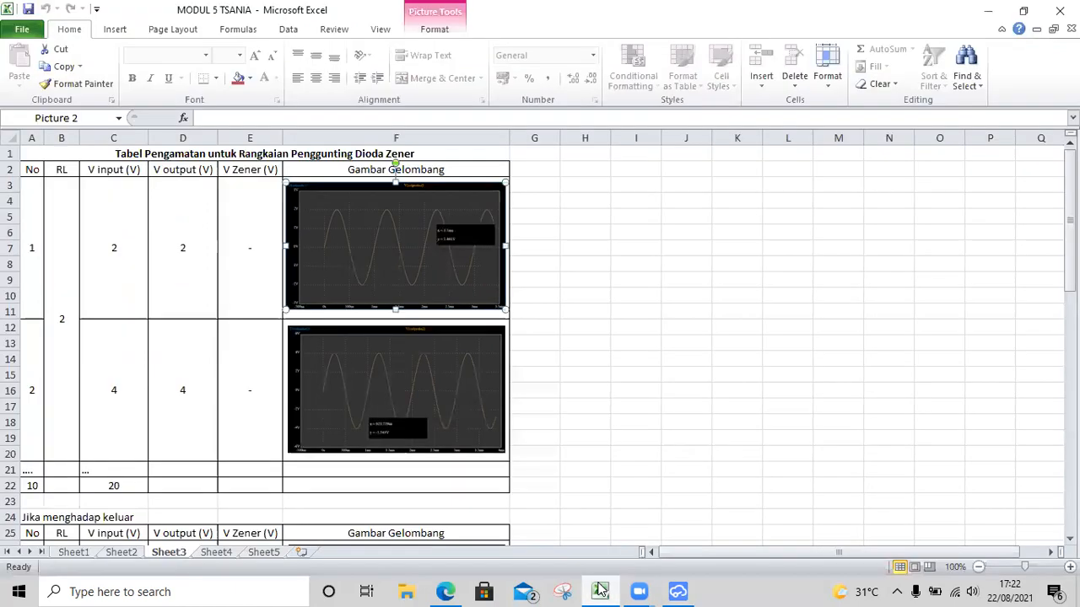
click(216, 554)
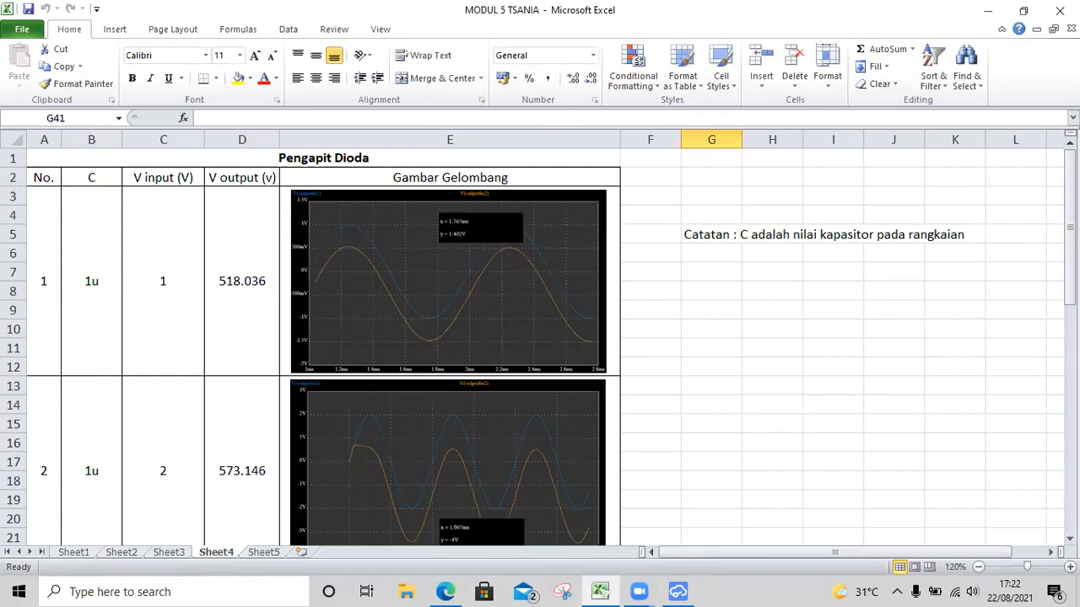
drag(1069, 229, 1069, 236)
Step: Check the Pengapit Dioda schematic in EasyEDA against the capacitor and input voltage values in the Sheet4 table in Excel
click(693, 589)
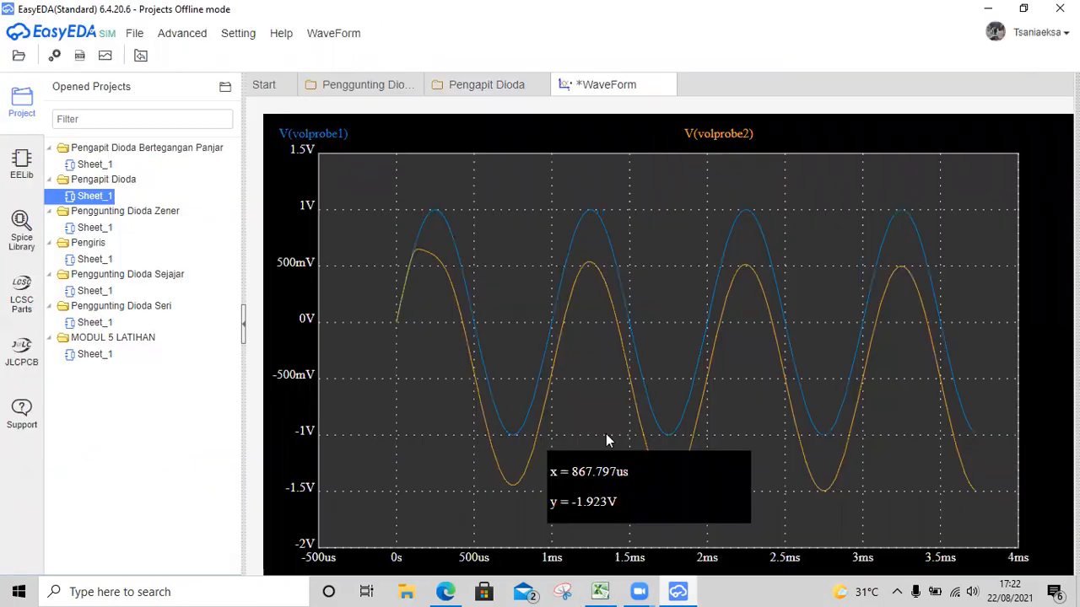
click(484, 87)
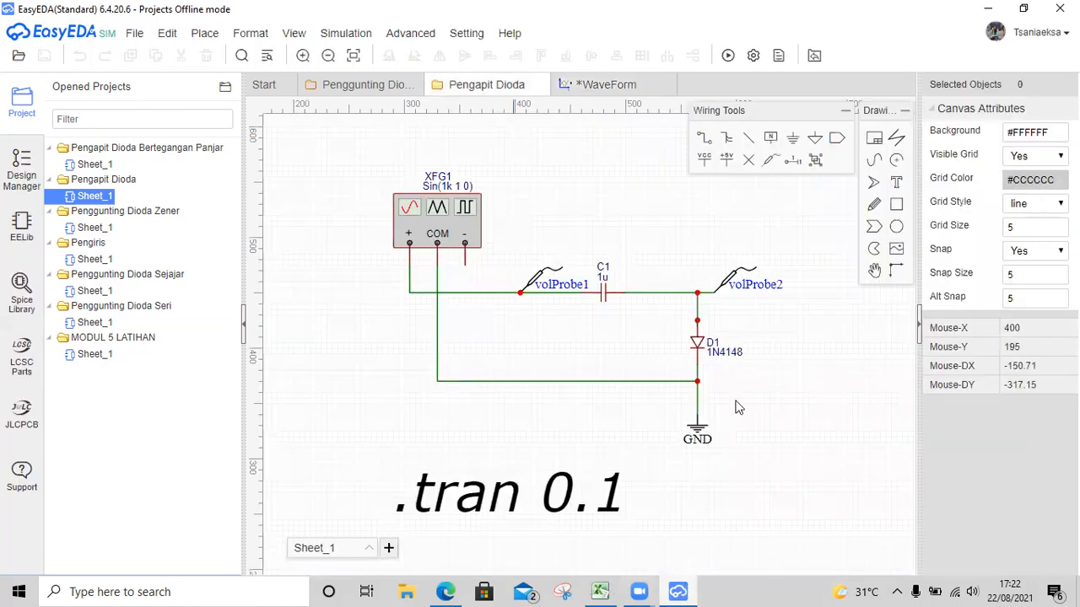
mouse_move(679, 582)
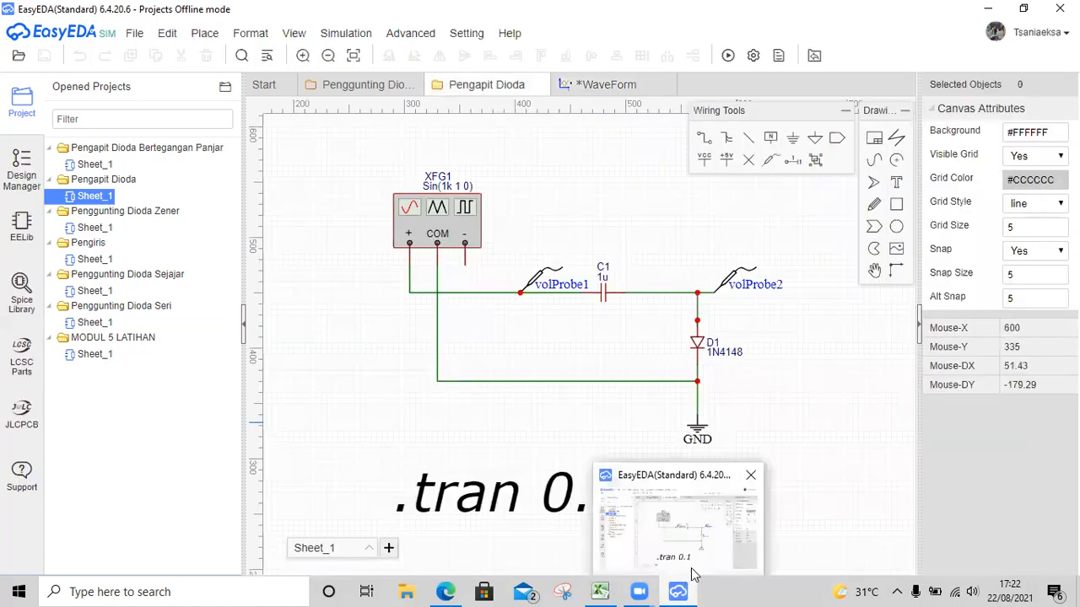
click(611, 590)
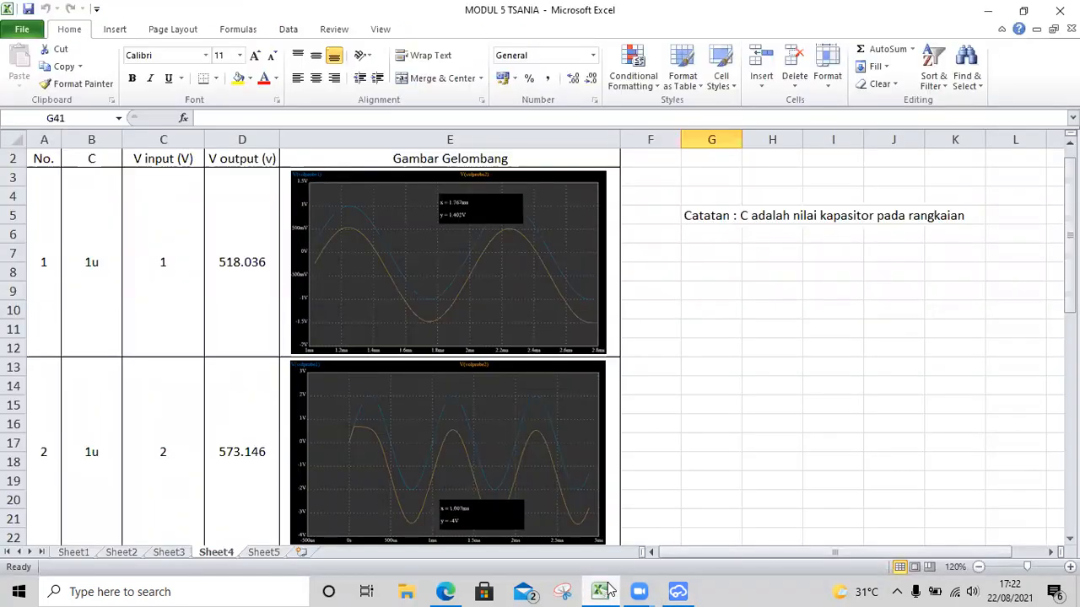
click(678, 591)
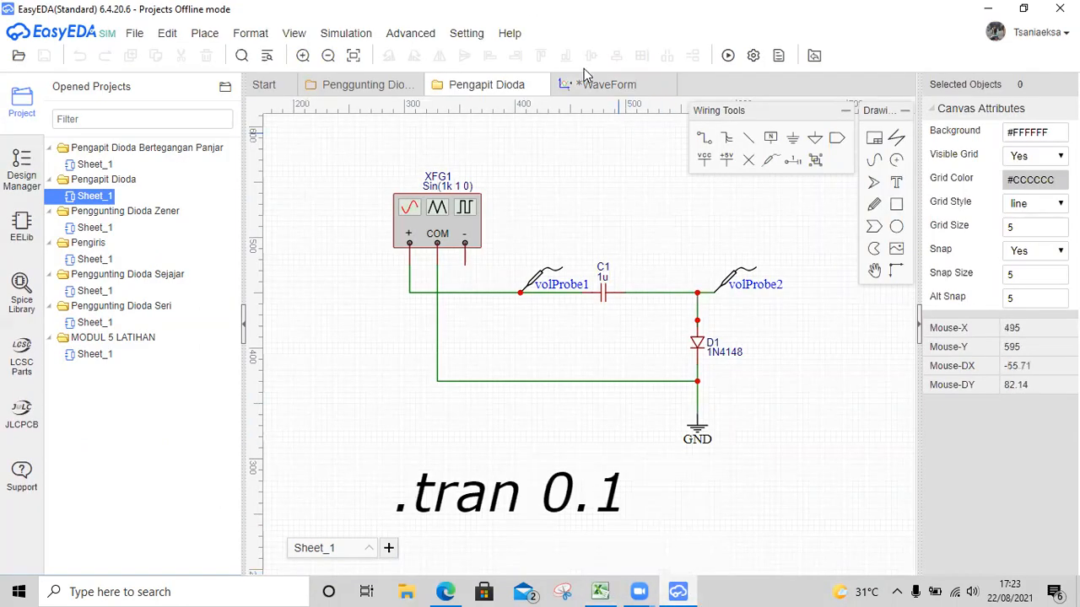
Step: Enlarge about the first 1.5 ms of the Pengapit Dioda waveform and compare it with the Sheet4 table in Excel
click(591, 90)
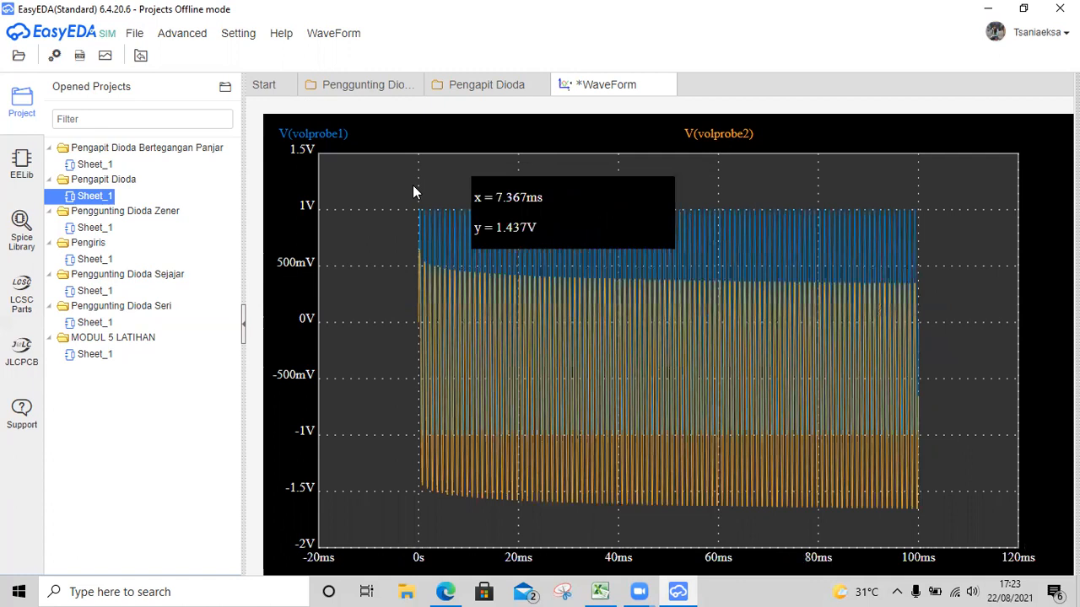
drag(424, 221, 426, 221)
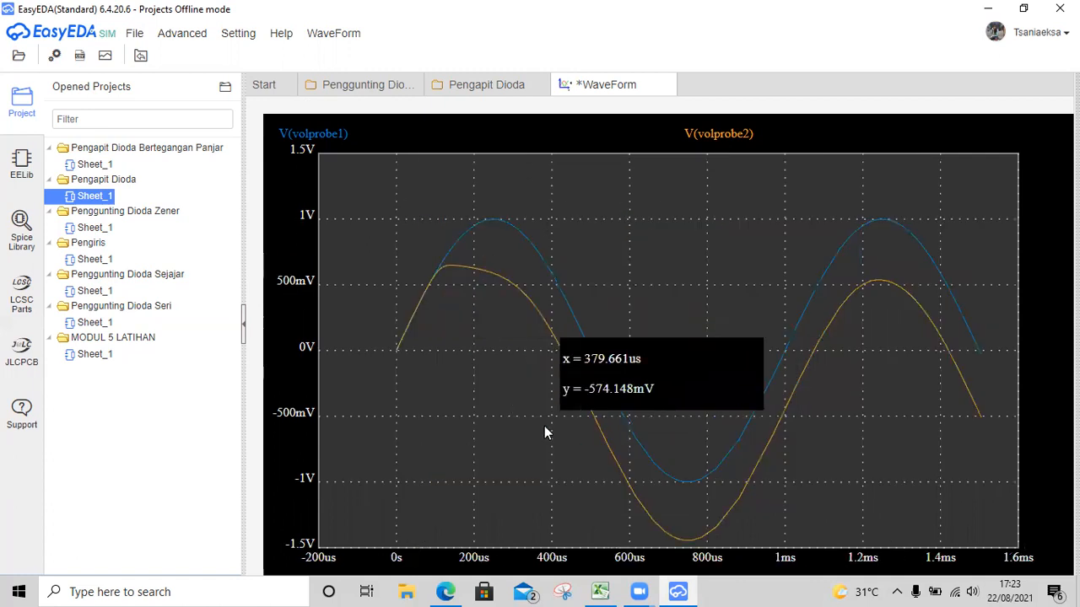
click(601, 591)
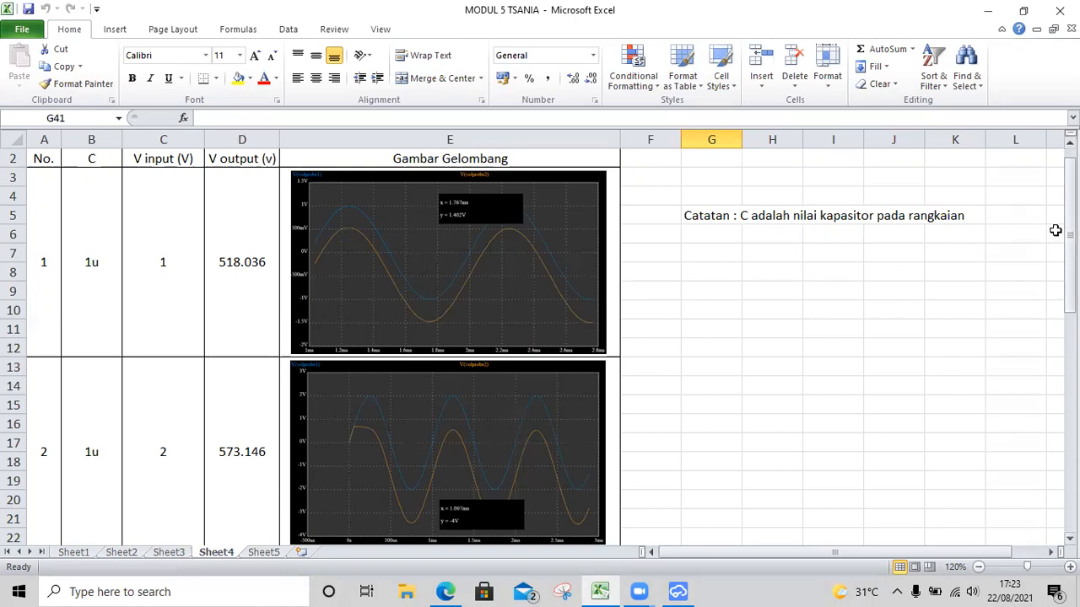
drag(1069, 236, 1069, 161)
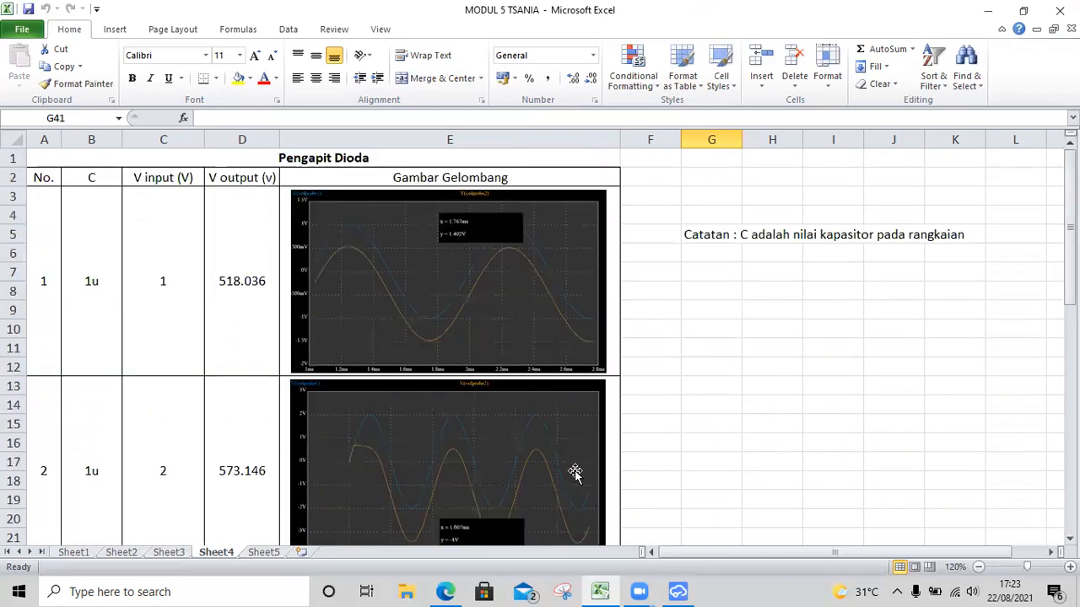
Step: Go back to the Pengapit Dioda schematic in EasyEDA and rotate diode D1 by 180 degrees to reverse its direction
click(680, 591)
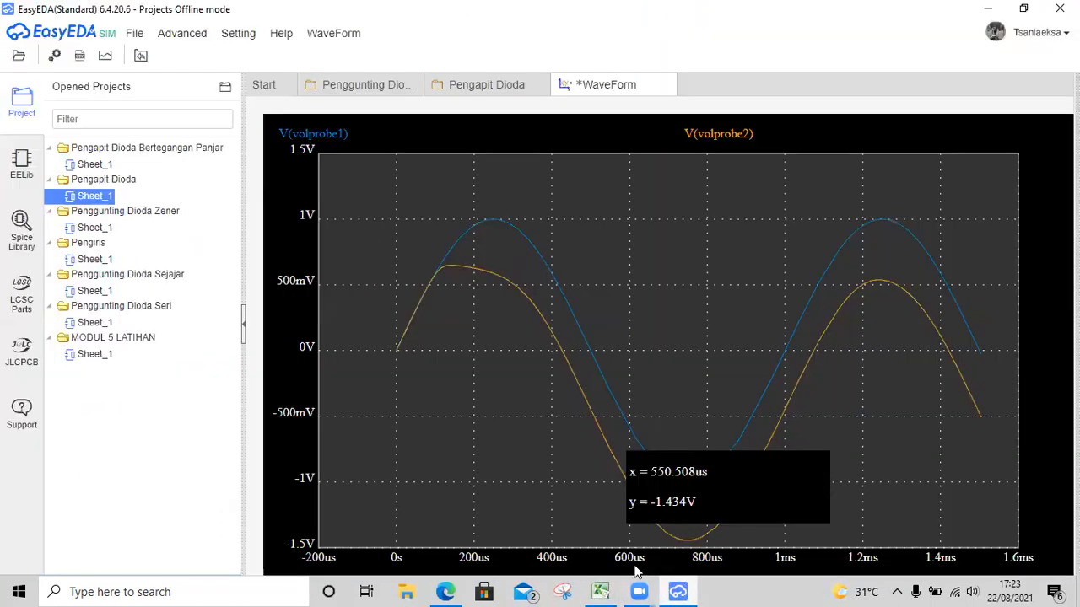
click(475, 92)
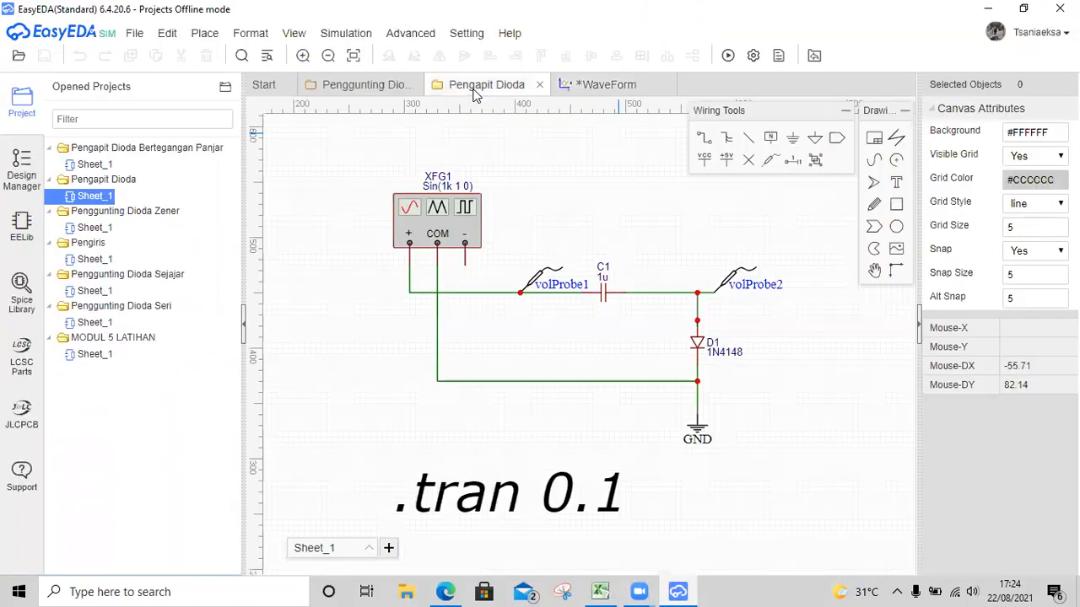
click(698, 350)
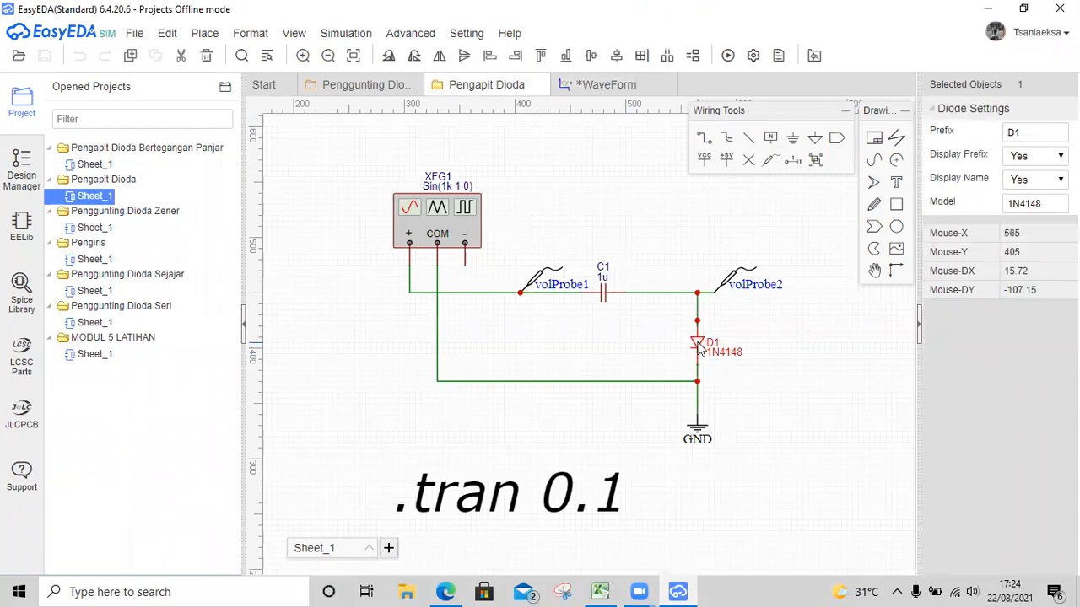
key(space)
key(space)
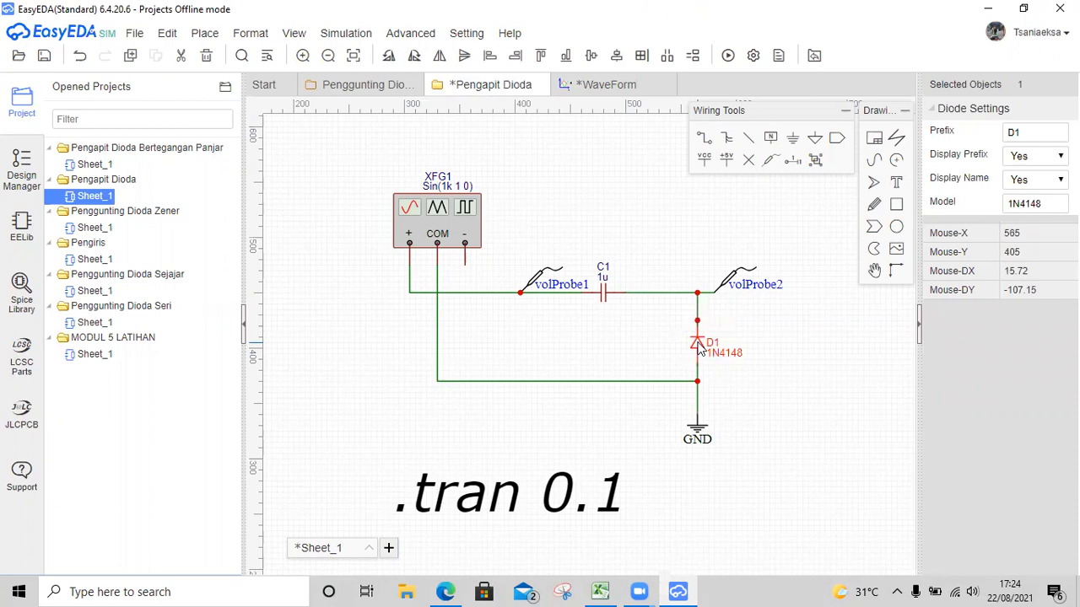
Step: Set the amplitude of function generator XFG1 to 2 V in the Pengapit Dioda schematic and save it
click(438, 226)
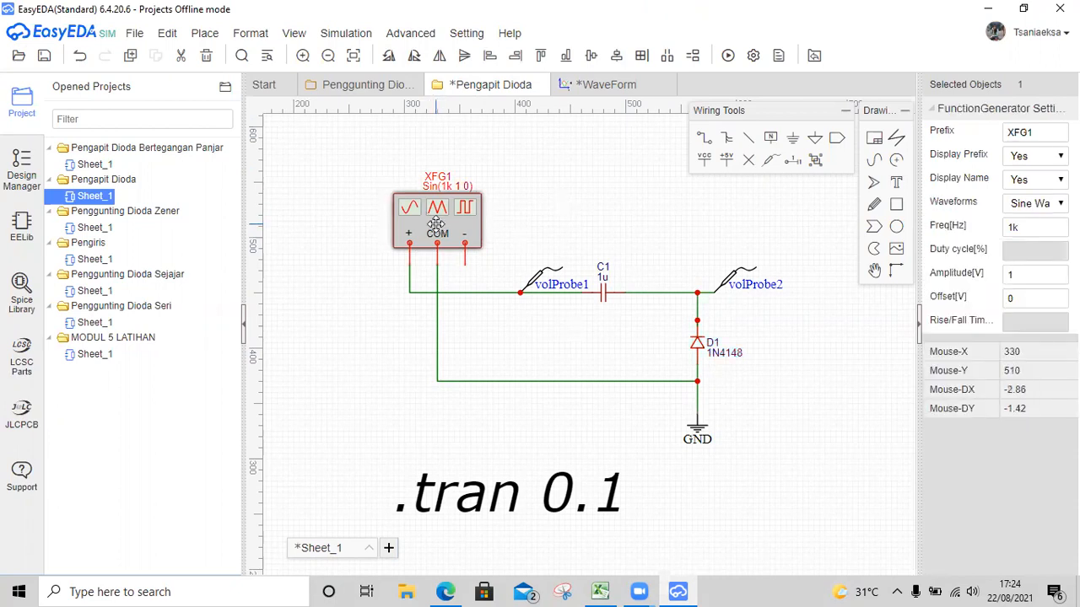
click(1012, 279)
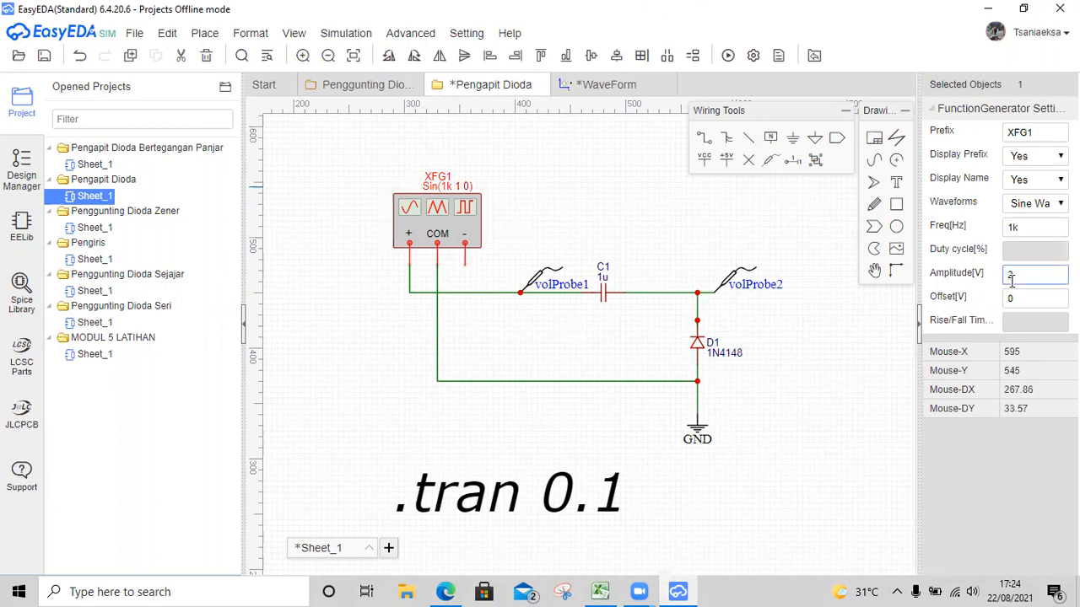
click(43, 56)
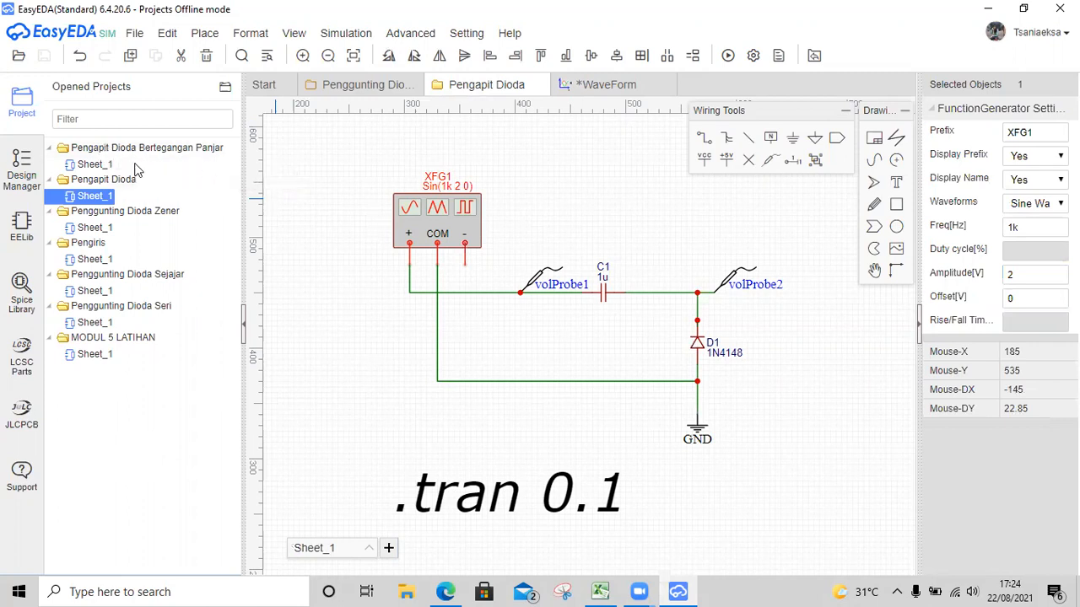
Step: Open the Pengapit Dioda Bertegangan Panjar schematic and bring its whole circuit into view at a readable size
double_click(101, 165)
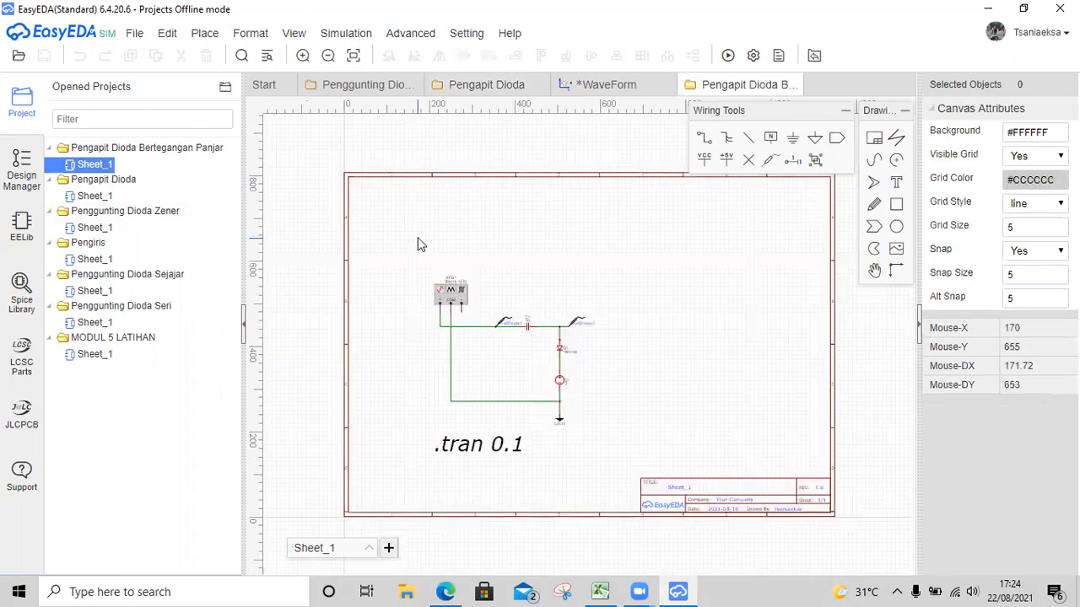
click(303, 56)
click(303, 55)
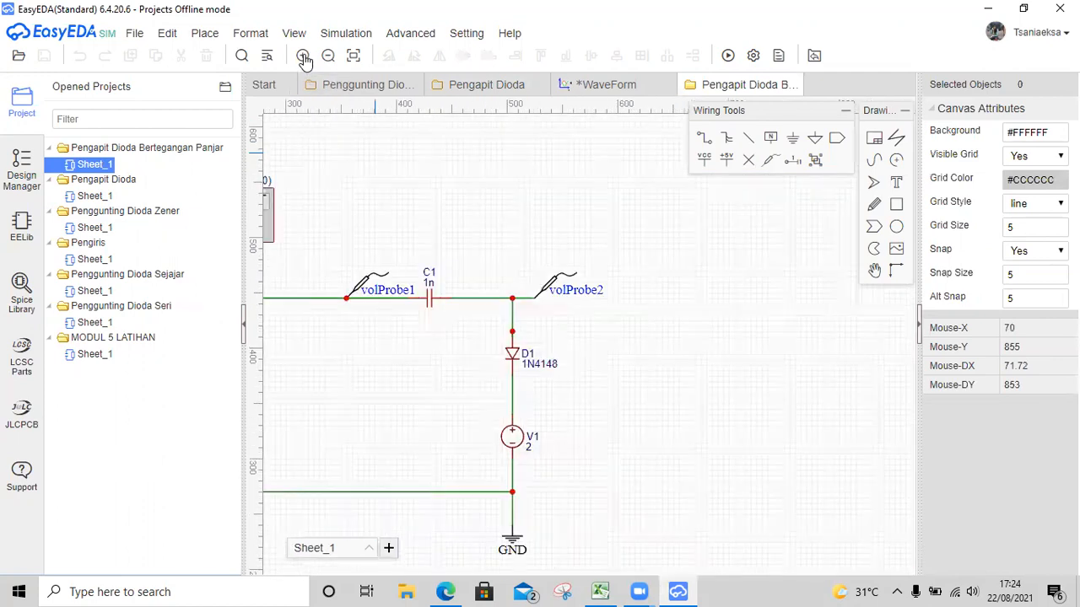
key(Left)
key(Left)
key(Left)
key(Left)
key(Left)
key(Left)
key(Left)
key(Left)
key(Left)
key(Left)
key(Left)
key(Left)
key(Left)
key(Left)
key(Left)
key(Left)
key(Left)
key(Left)
key(Left)
key(Left)
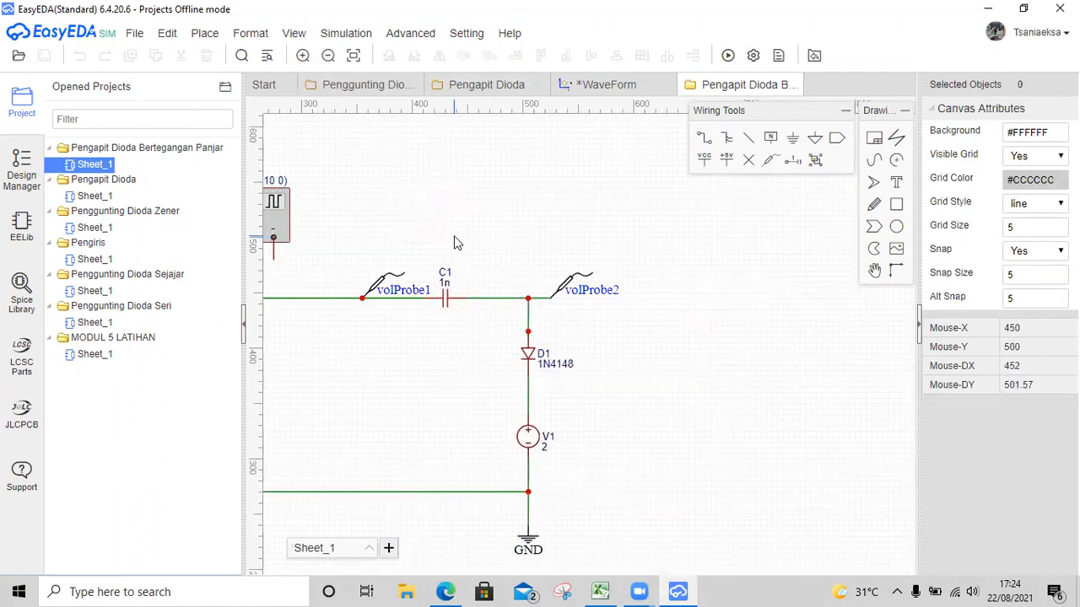
key(Left)
key(Left)
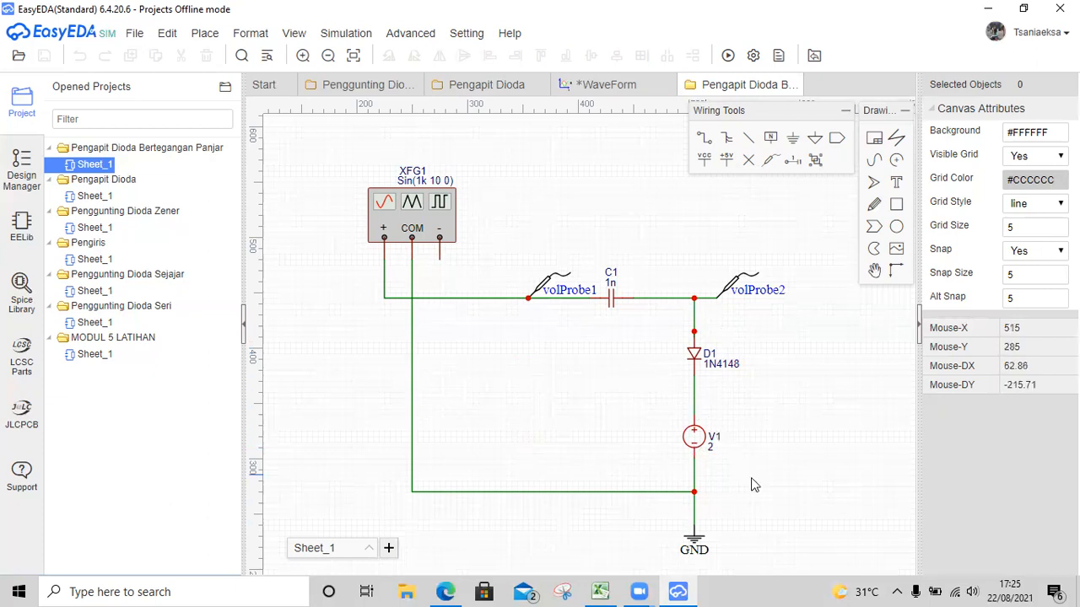
Step: Check the DC value of voltage source V1 and the settings of function generator XFG1 in the biased clamper circuit
click(705, 442)
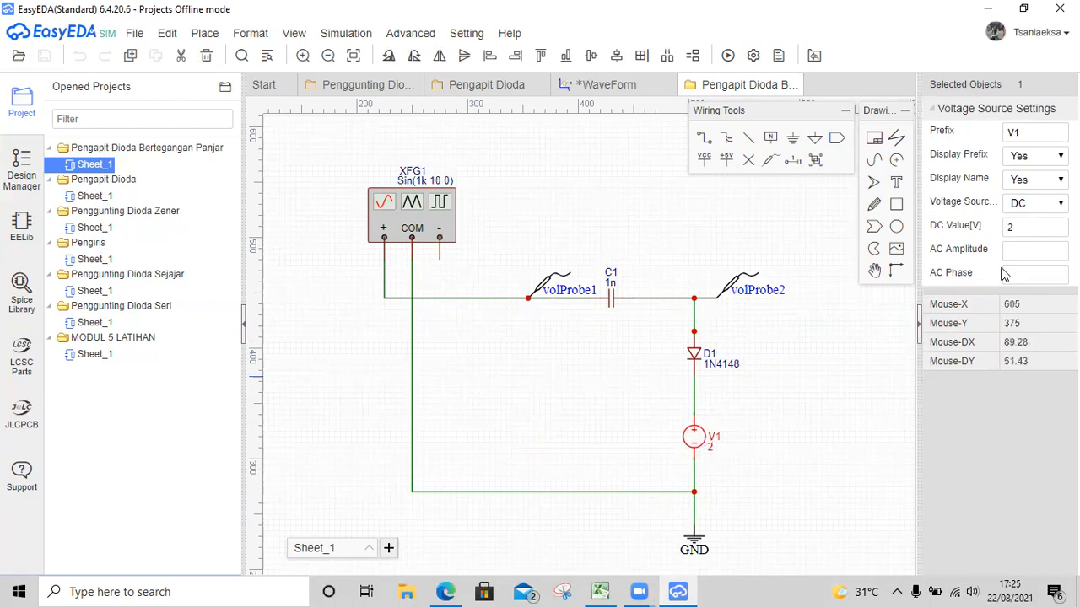
click(1028, 225)
click(827, 462)
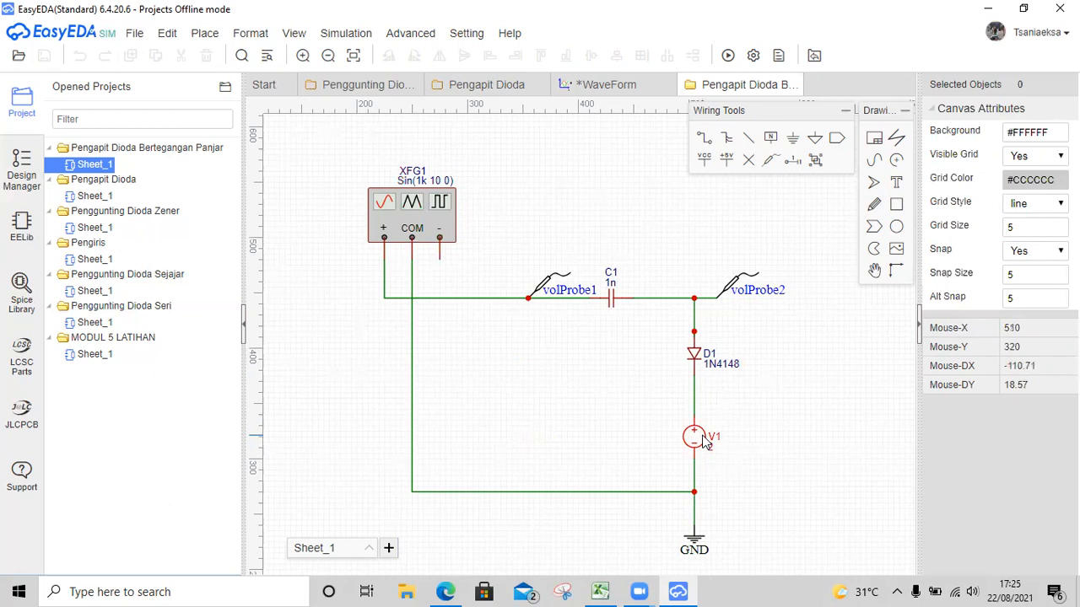
click(426, 224)
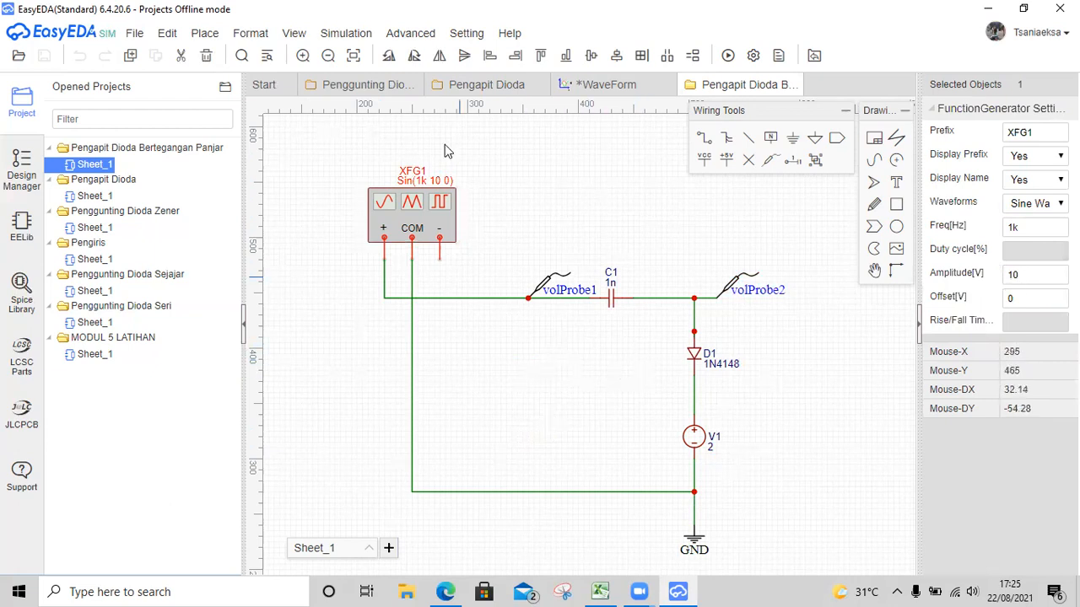
click(504, 350)
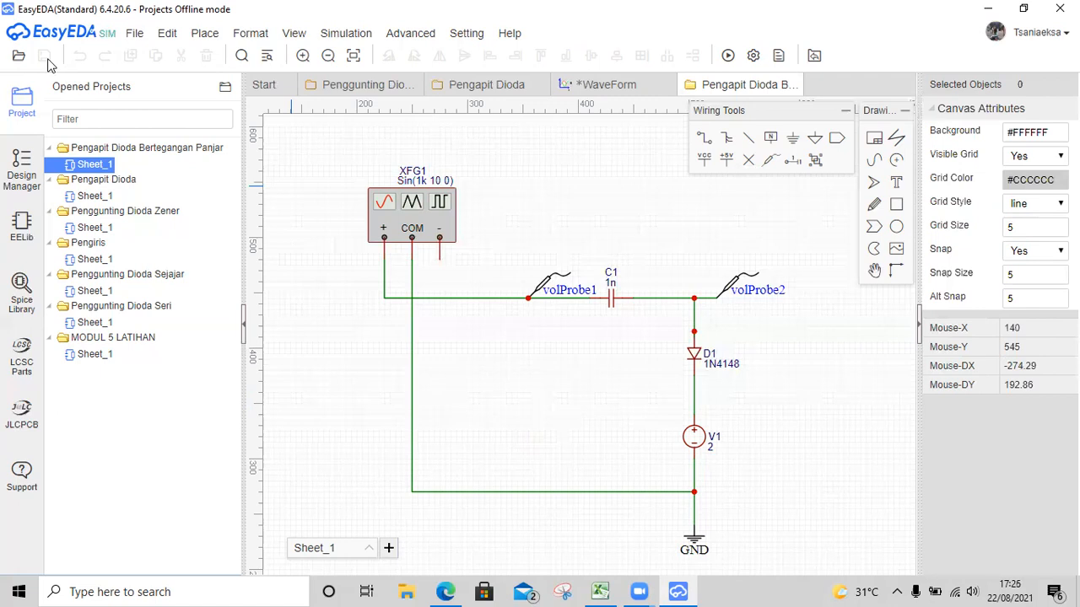
Step: Simulate the Pengapit Dioda Bertegangan Panjar circuit and enlarge about the first 1.8 ms of its waveform
click(728, 56)
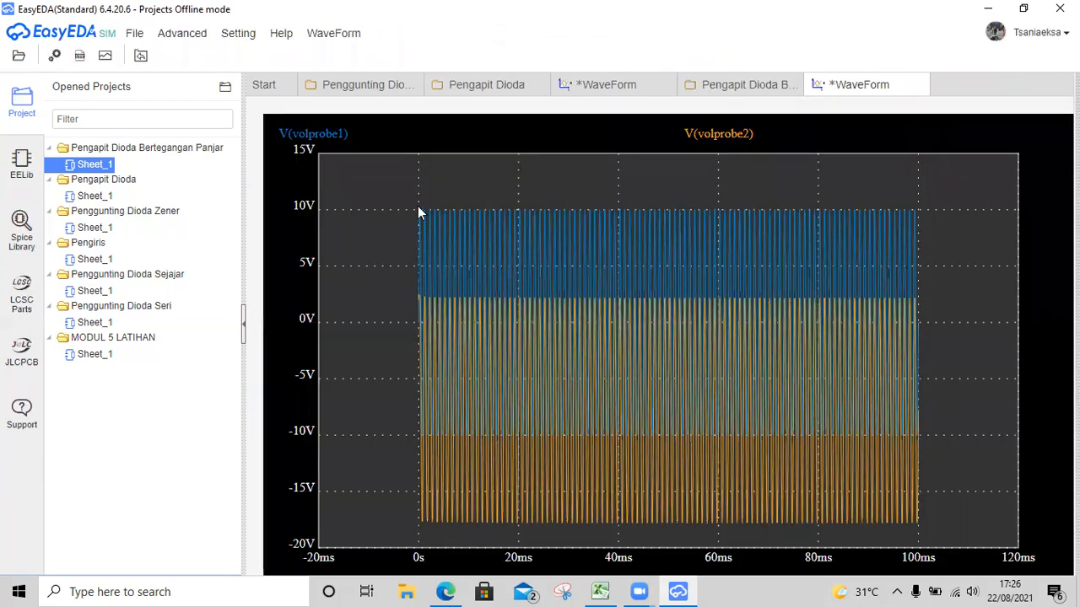
mouse_move(416, 209)
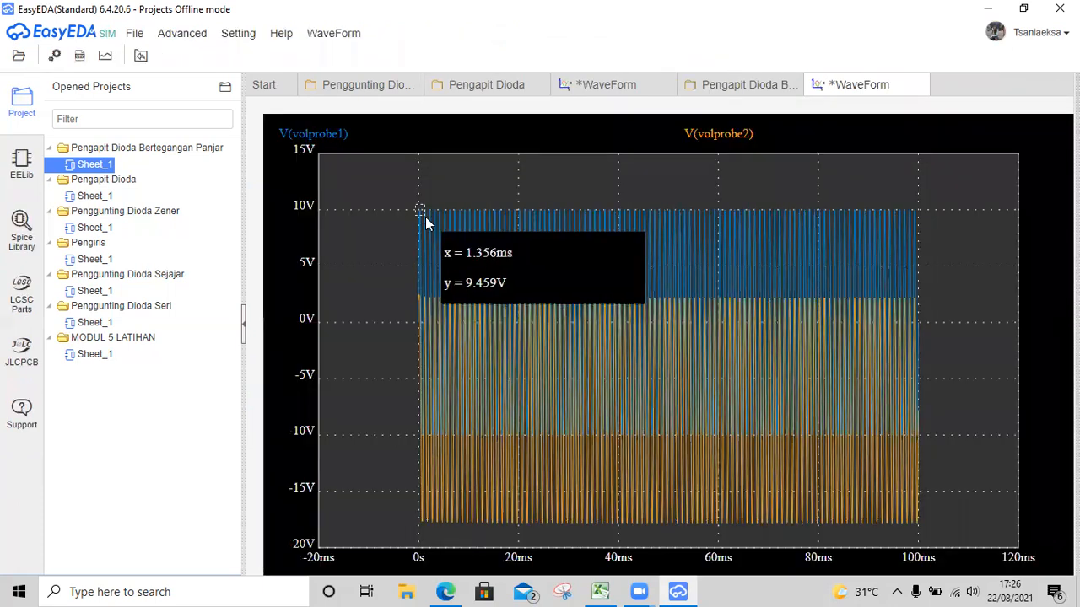
drag(417, 205, 427, 219)
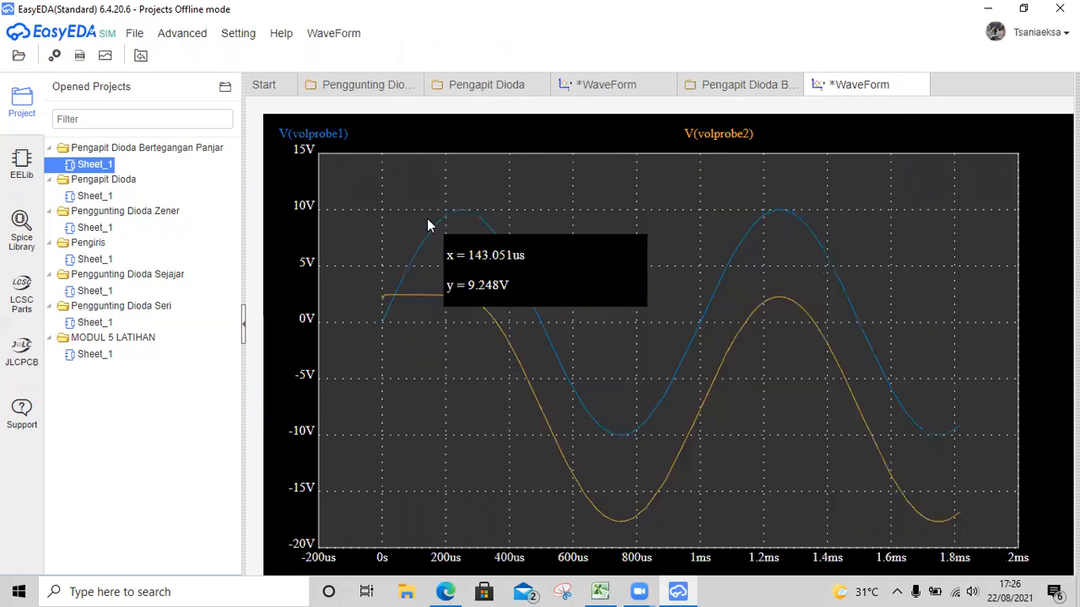
Step: Compare the waveform's output voltages with the Pengapit Dioda Bertegangan Panjar table on Sheet5 in Excel and review the reversed-source and reversed-diode tables
click(602, 591)
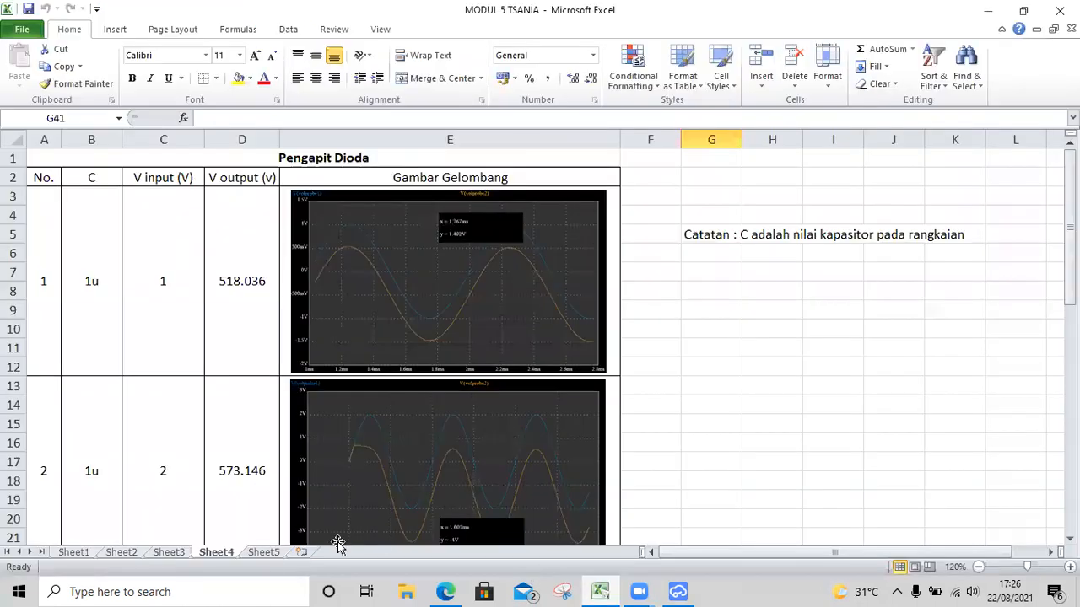
click(264, 553)
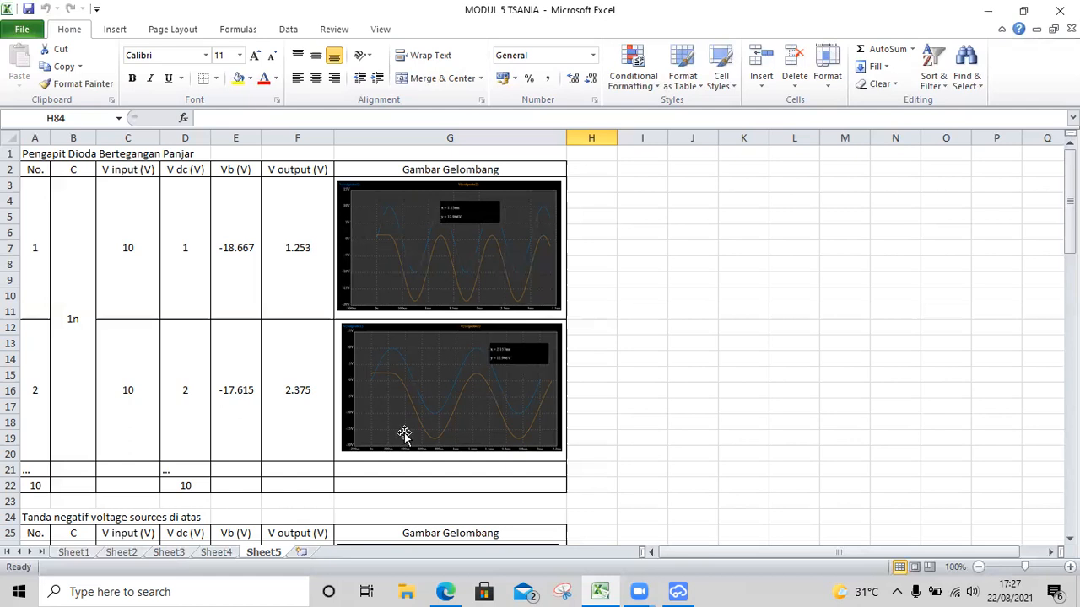
click(679, 591)
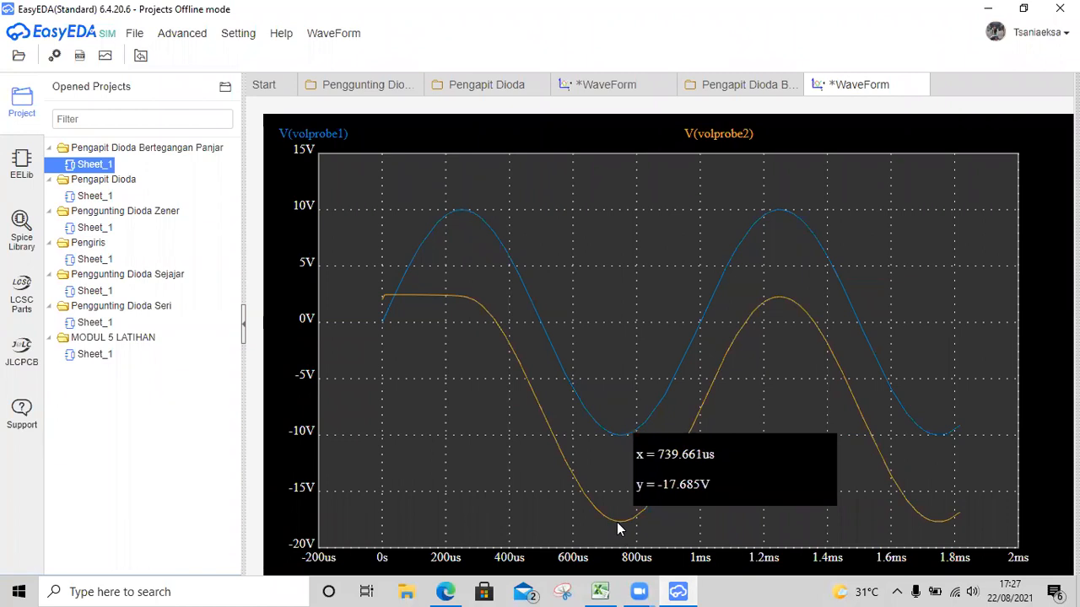
click(603, 590)
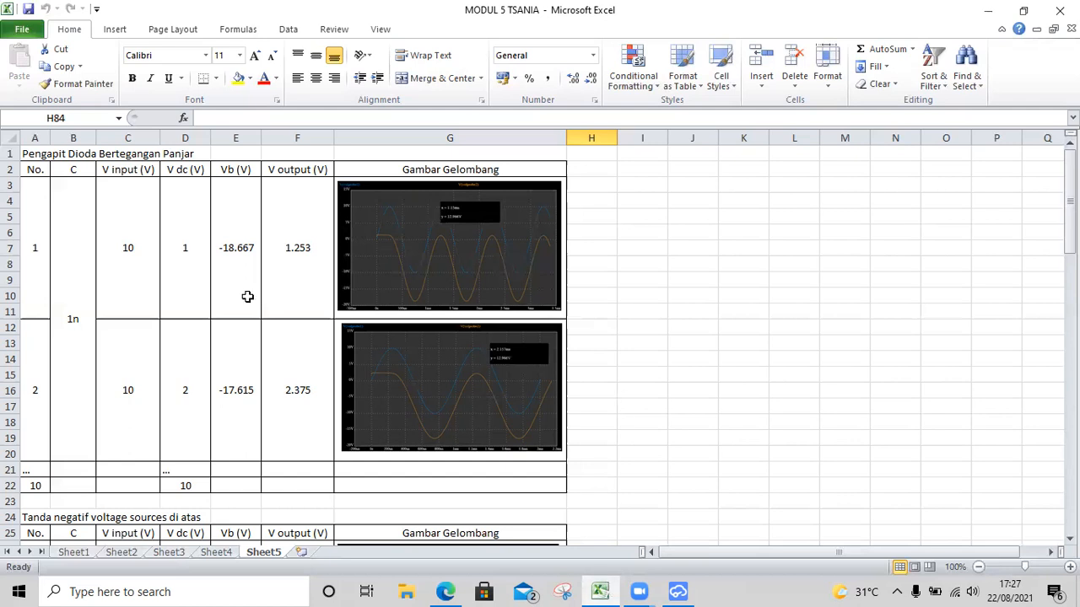
drag(1069, 224, 1070, 380)
drag(1069, 421, 1070, 425)
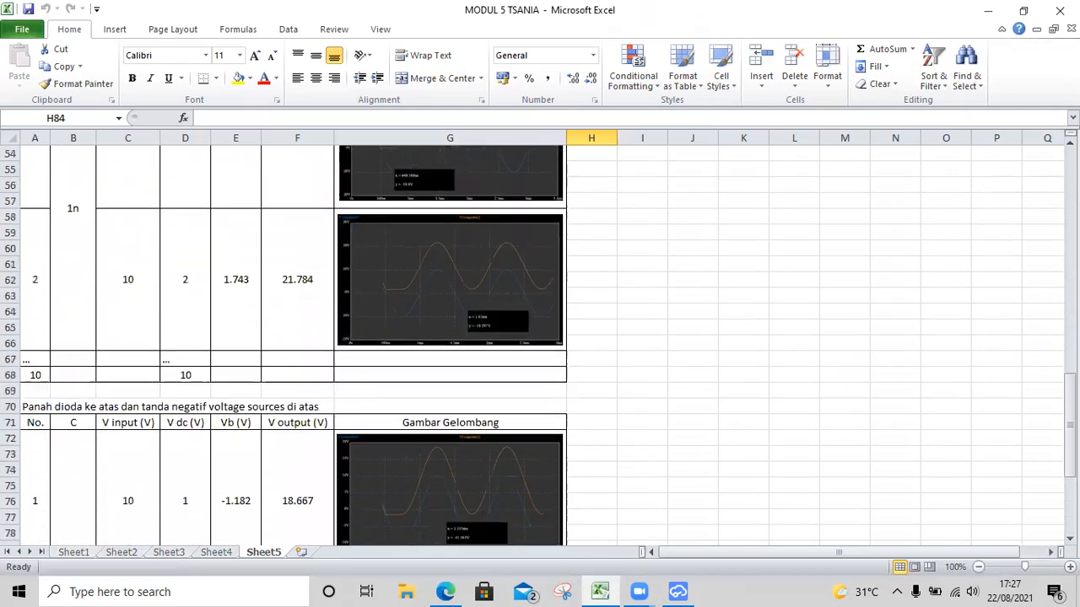
Step: Go back to the Pengapit Dioda Bertegangan Panjar schematic in EasyEDA
click(680, 591)
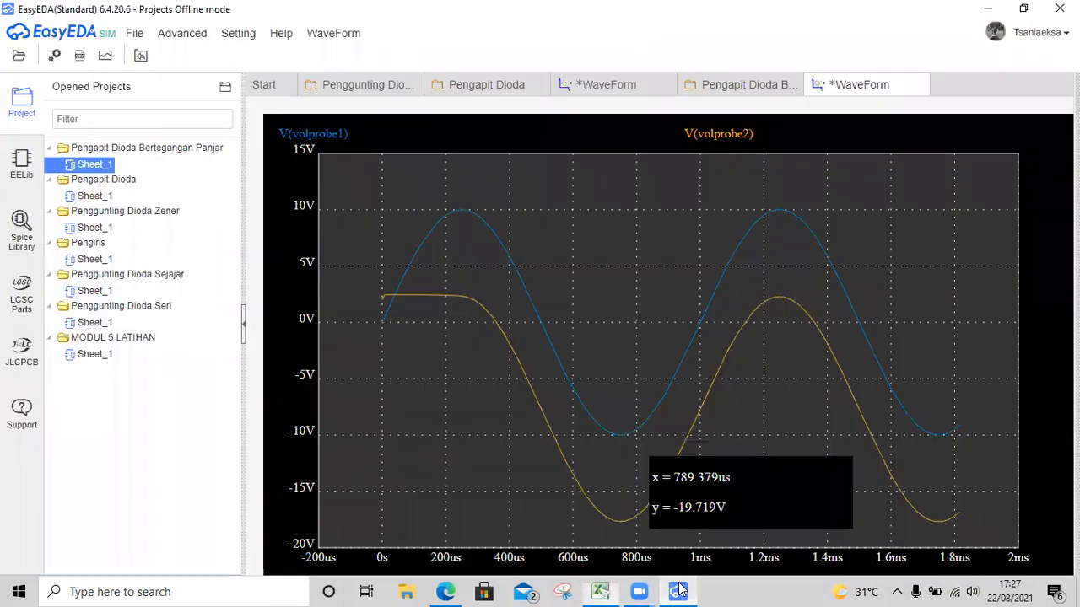
click(700, 90)
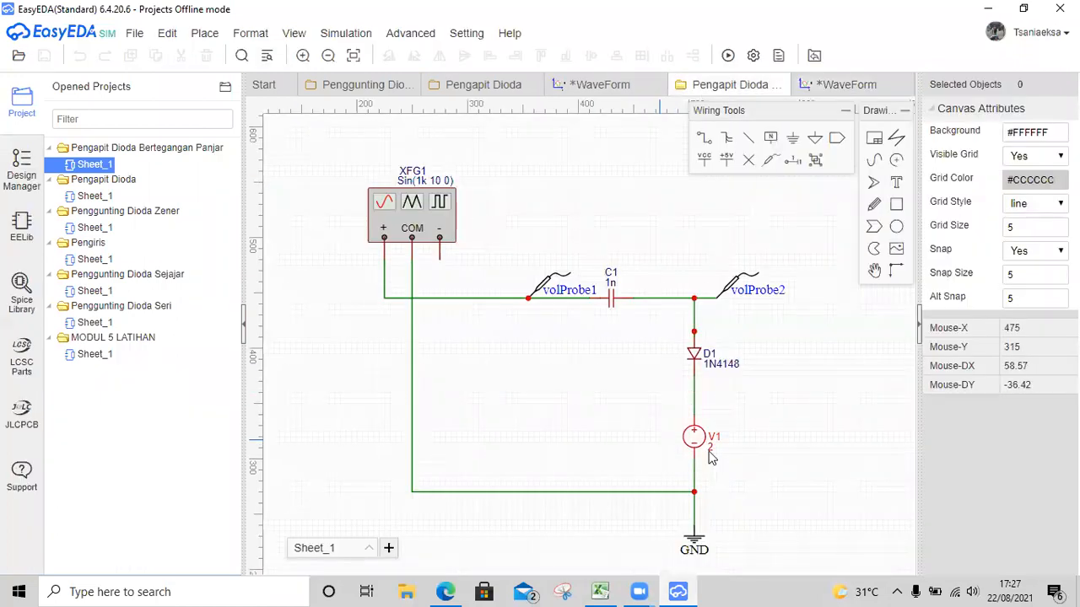